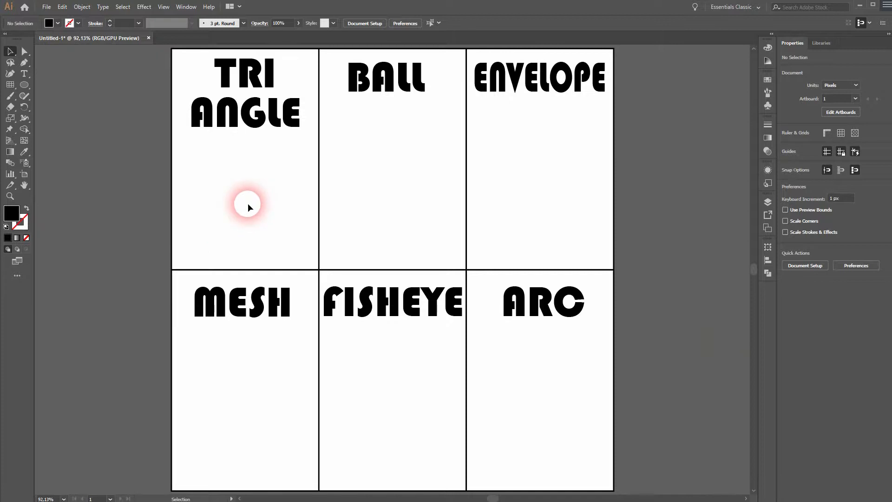
# - Draw a black circle about 158 px in diameter beneath the BALL text and center it under the word
pyautogui.click(23, 88)
pyautogui.click(66, 107)
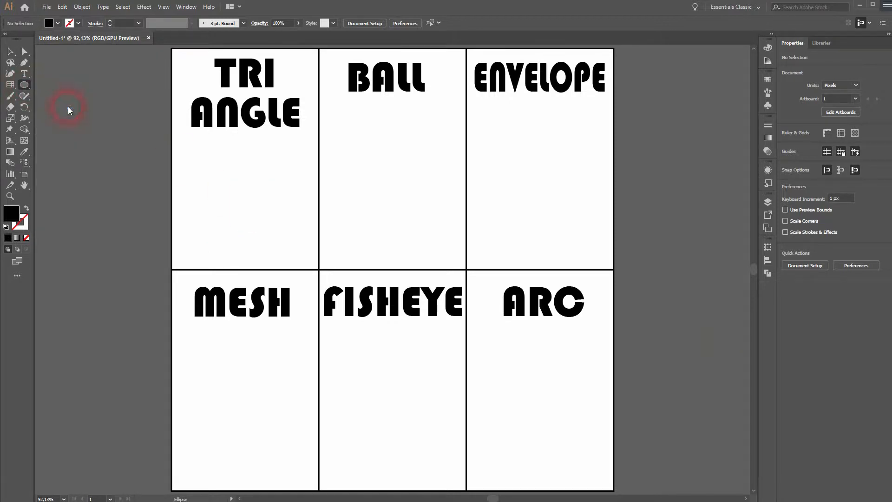
pyautogui.moveTo(362, 131); pyautogui.dragTo(418, 223)
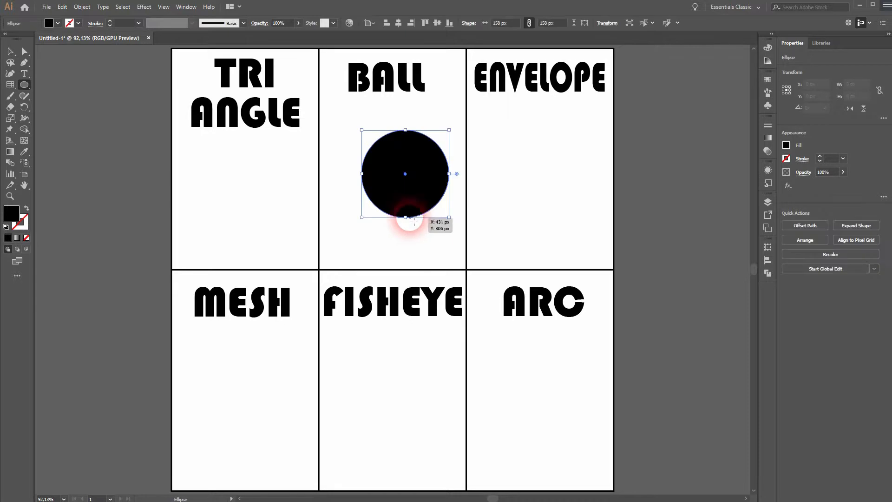
pyautogui.moveTo(402, 169); pyautogui.dragTo(389, 170)
# - Bring the circle to the front of the stacking order
pyautogui.rightClick(388, 172)
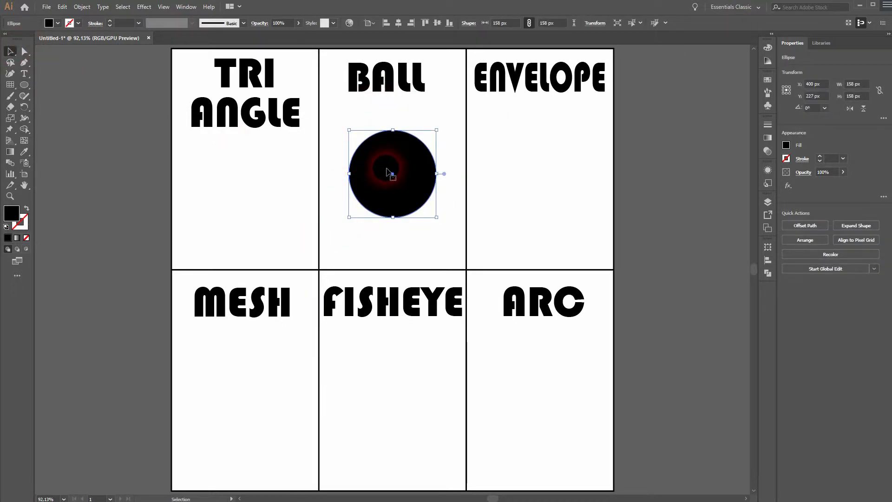
pyautogui.moveTo(453, 315)
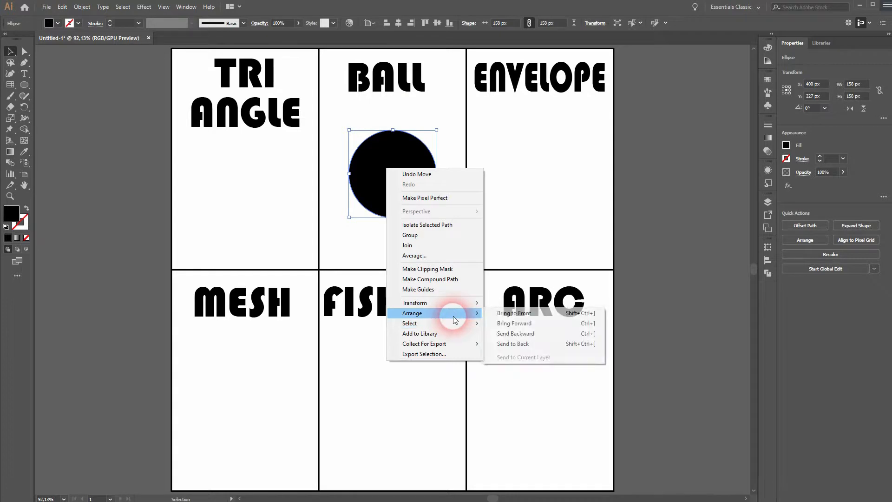
pyautogui.click(525, 314)
# - Warp the BALL text into the circle with Envelope Distort's Make with Top Object and move the result up in its cell
pyautogui.keyDown('shift'); pyautogui.click(427, 76); pyautogui.keyUp('shift')
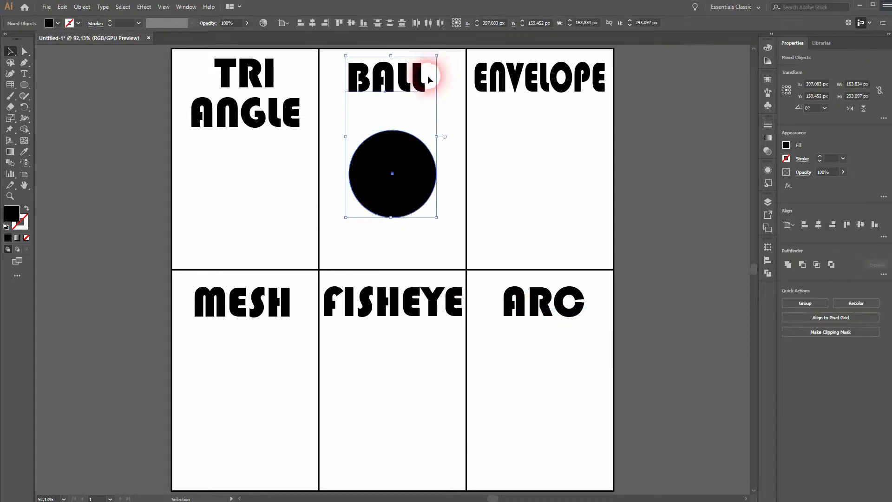
pyautogui.click(82, 7)
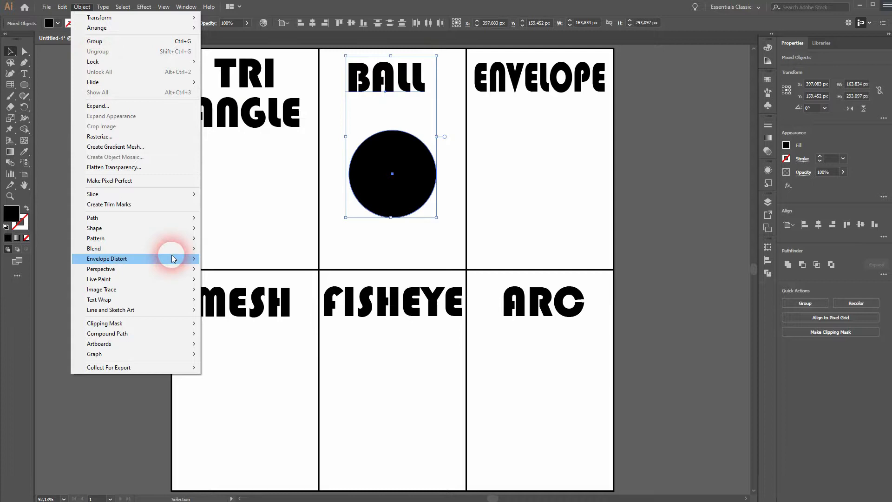
pyautogui.moveTo(171, 254)
pyautogui.click(276, 284)
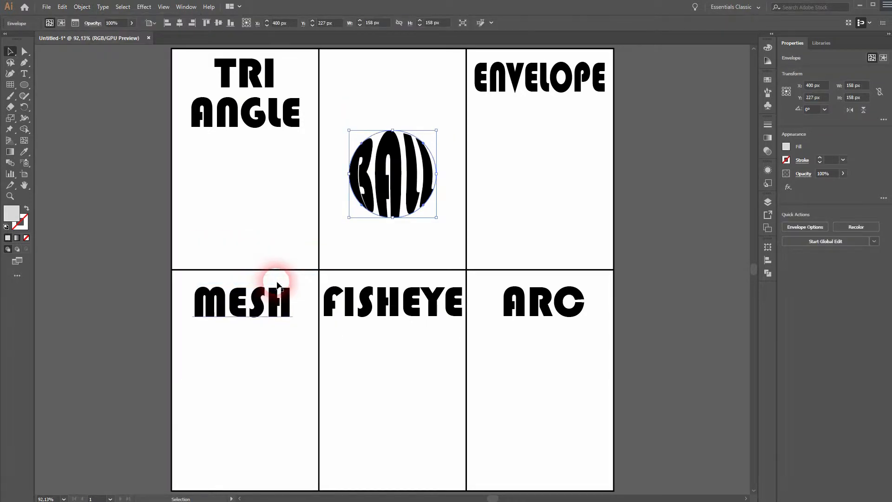
pyautogui.moveTo(405, 195); pyautogui.dragTo(403, 123)
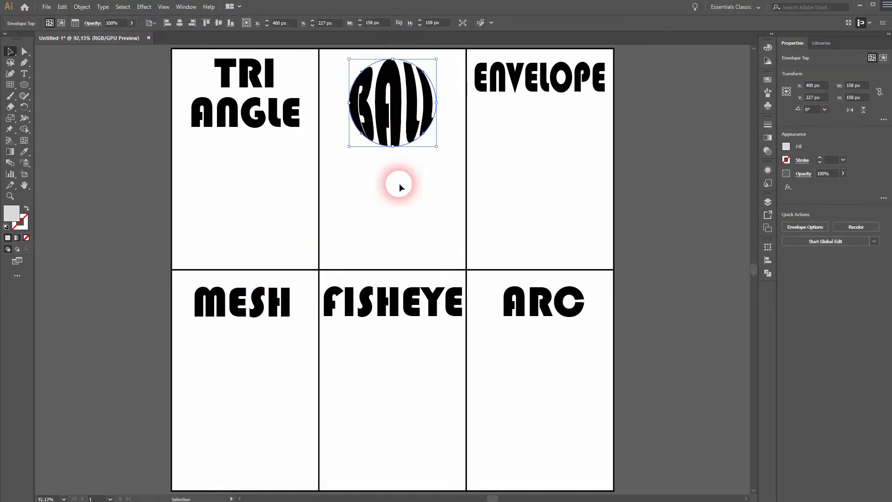
pyautogui.click(444, 210)
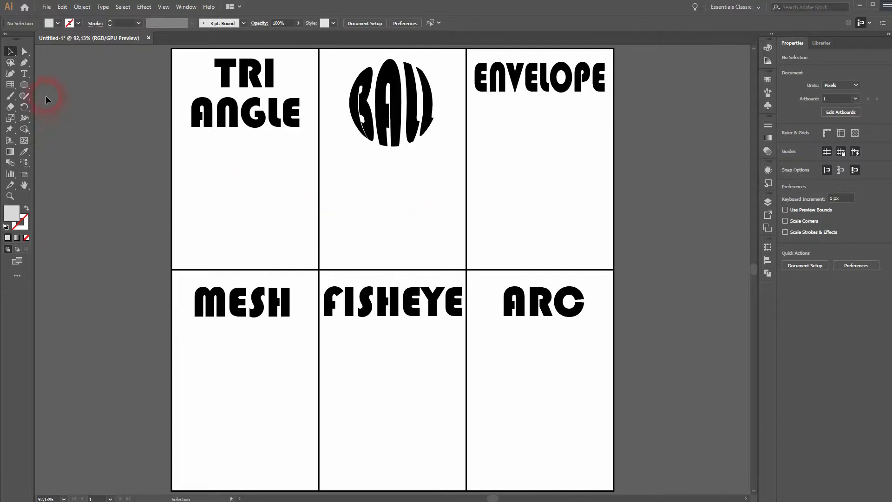
# - Draw a triangle about 163 × 141 px in the TRI ANGLE cell with the Star tool by reducing its number of points
pyautogui.click(26, 84)
pyautogui.click(64, 129)
pyautogui.moveTo(222, 178); pyautogui.dragTo(266, 205)
pyautogui.press('Up')
pyautogui.press('Up')
pyautogui.press('Up')
pyautogui.press('Up')
pyautogui.press('Up')
pyautogui.press('Up')
pyautogui.press('Up')
pyautogui.press('Down')
pyautogui.press('Down')
pyautogui.press('Down')
pyautogui.press('Down')
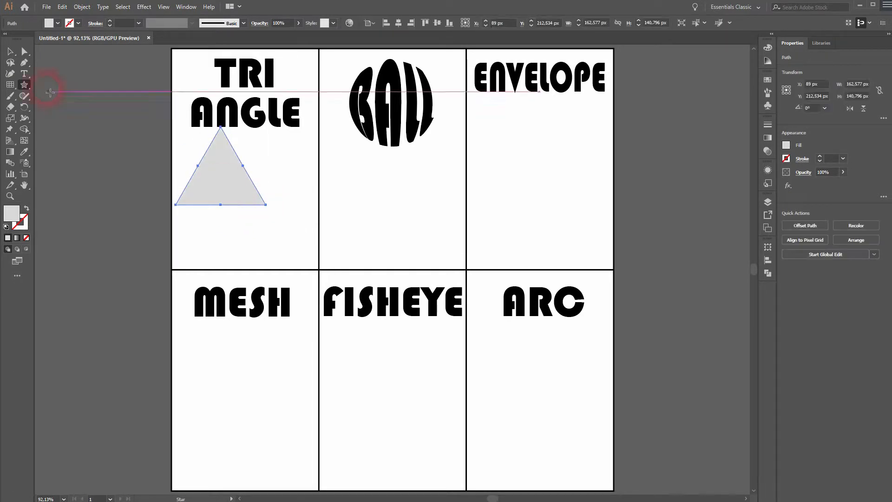
# - Fill the triangle with black and move it below the TRI ANGLE text
pyautogui.click(58, 26)
pyautogui.click(12, 53)
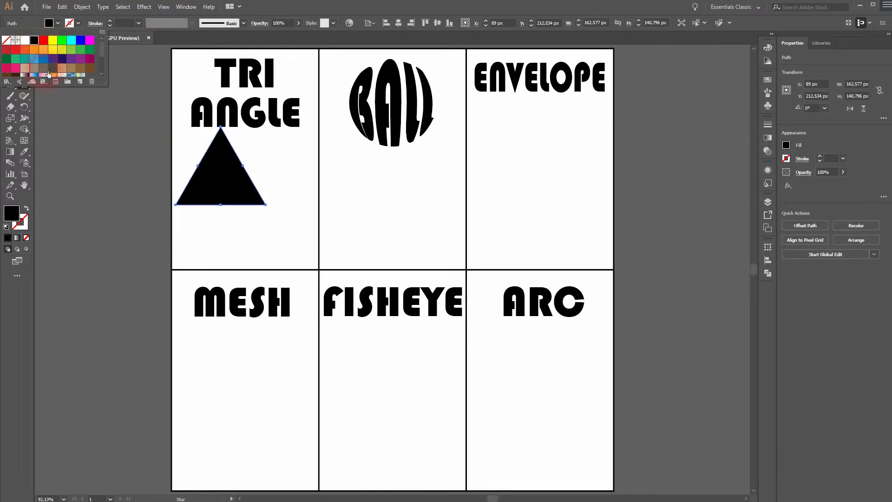
pyautogui.moveTo(223, 157); pyautogui.dragTo(247, 186)
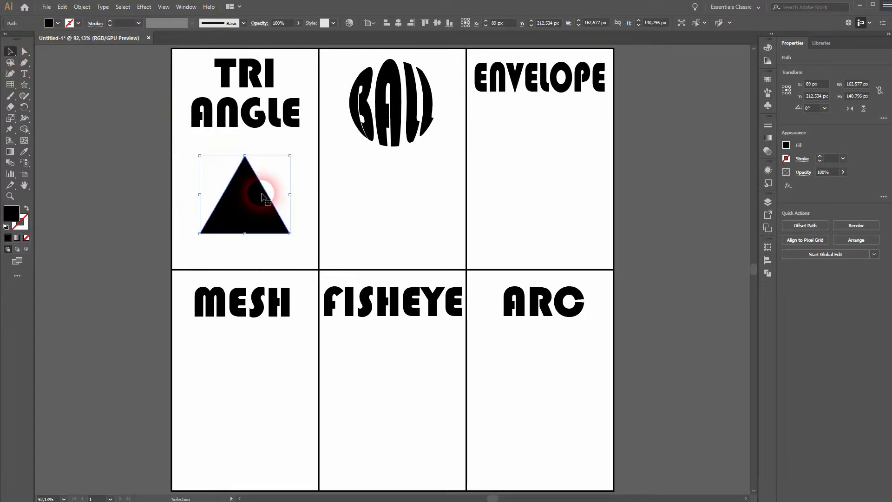
# - Bring the black triangle in front of the TRI ANGLE text
pyautogui.moveTo(181, 65); pyautogui.dragTo(287, 209)
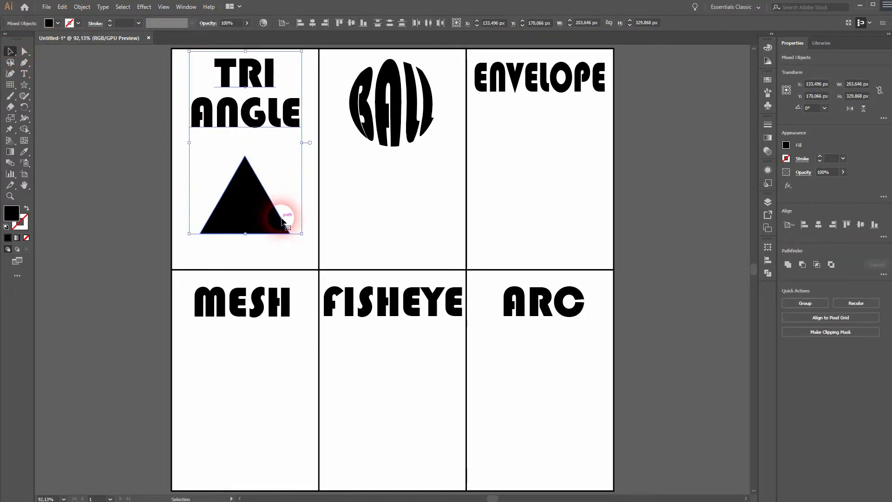
pyautogui.click(251, 85)
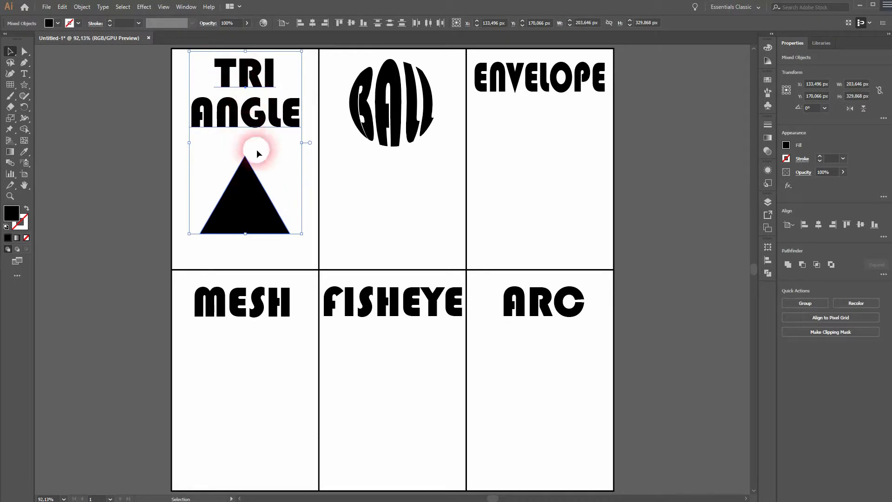
pyautogui.click(242, 253)
pyautogui.rightClick(245, 209)
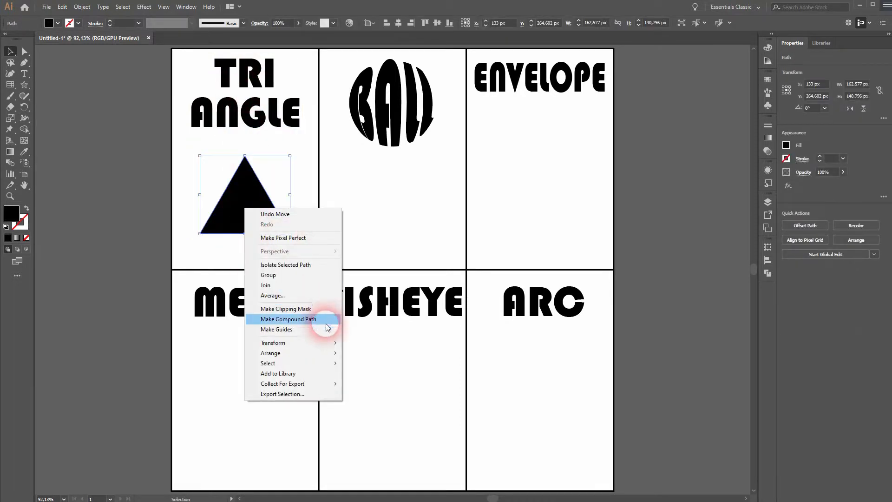
pyautogui.moveTo(328, 355)
pyautogui.click(381, 353)
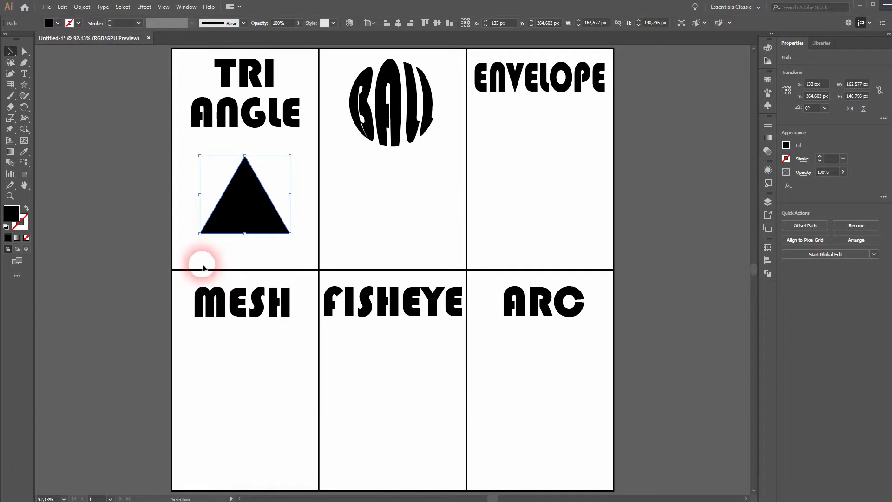
# - Warp the TRI ANGLE text into the triangle with Make with Top Object and move the result up in its cell
pyautogui.keyDown('shift'); pyautogui.click(273, 65); pyautogui.keyUp('shift')
pyautogui.click(81, 6)
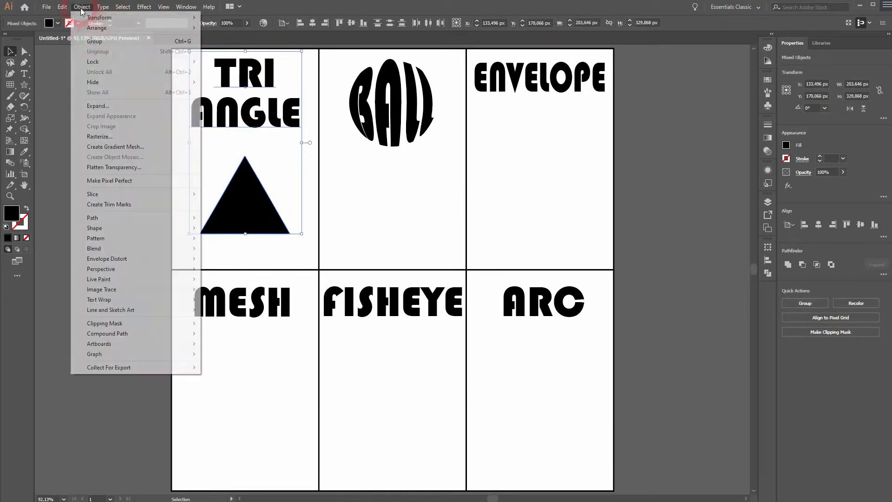
pyautogui.moveTo(175, 260)
pyautogui.click(268, 278)
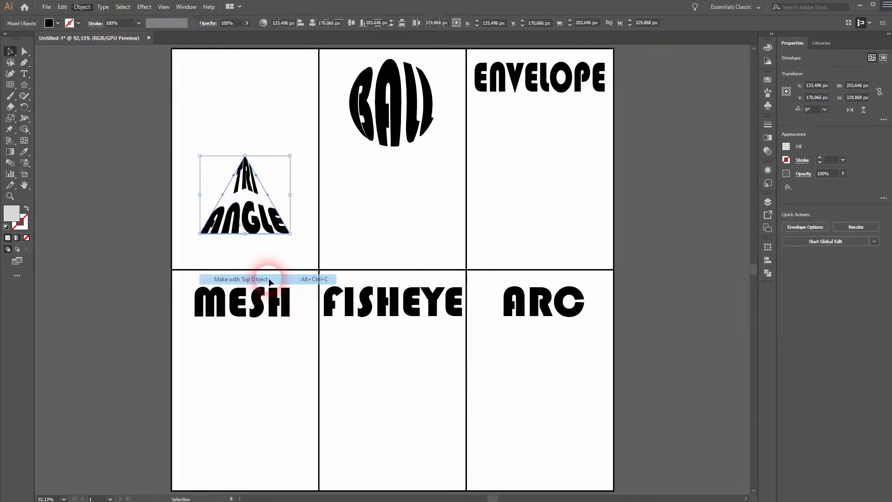
pyautogui.moveTo(244, 182); pyautogui.dragTo(246, 107)
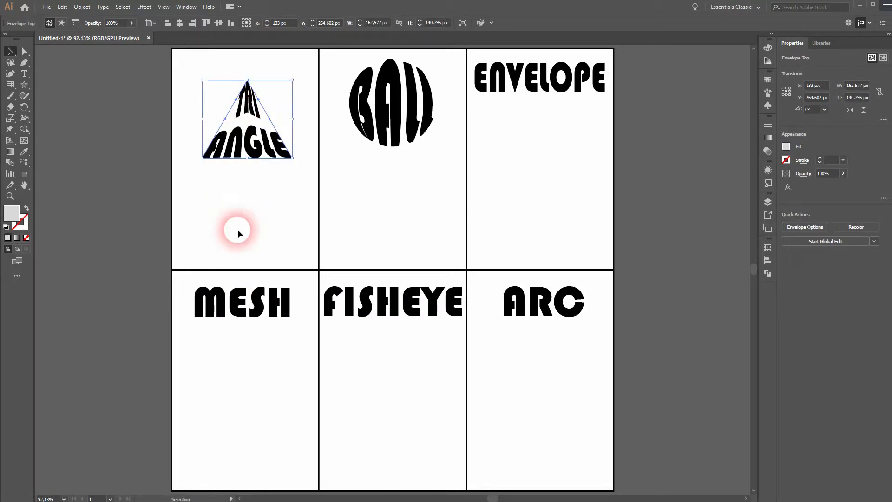
pyautogui.click(268, 210)
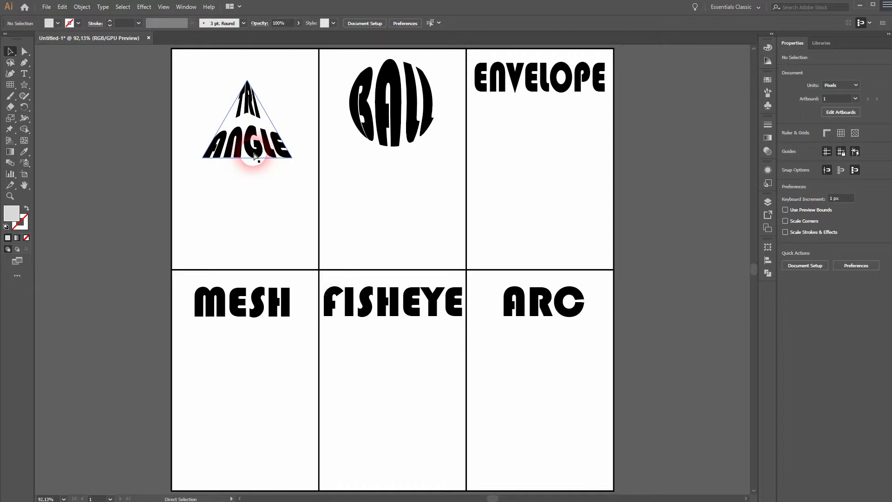
# - Undo the move and the envelope distortion of the TRI ANGLE text
pyautogui.hotkey('ctrl', 'z')
pyautogui.hotkey('ctrl', 'z')
pyautogui.click(281, 144)
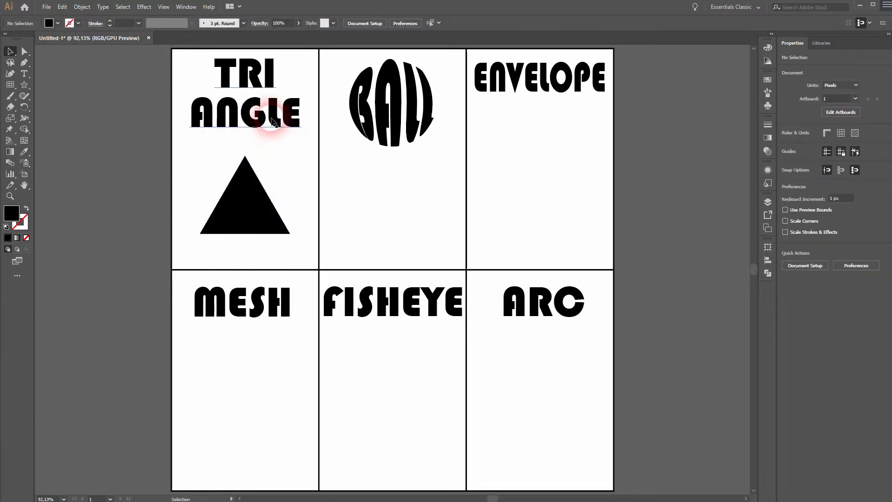
# - Add the one-line text TRIANGLE in the empty area below the warped BALL
pyautogui.click(25, 74)
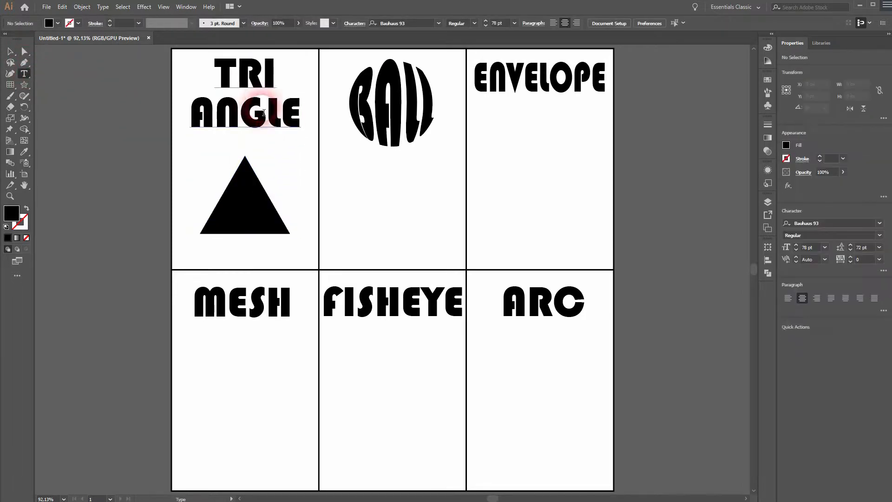
pyautogui.click(370, 196)
pyautogui.write('TRIANGLE')
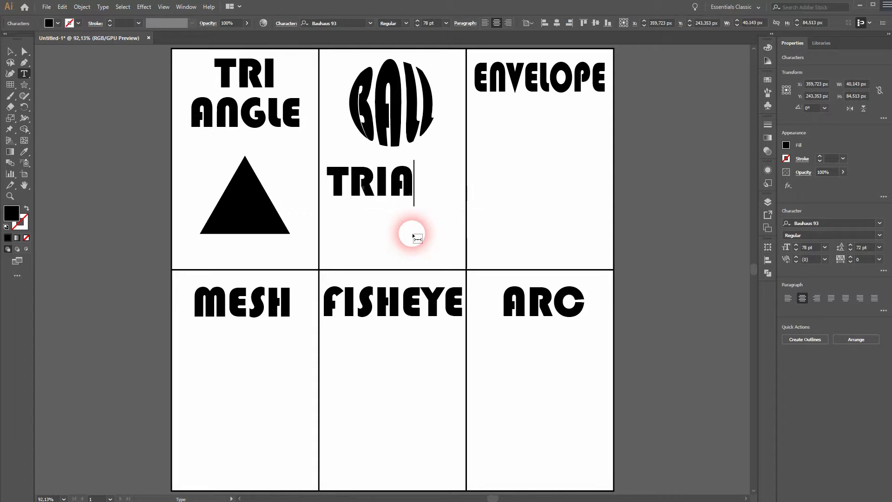
# - Move the two-line TRI ANGLE text off the artboard and place the one-line TRIANGLE text above the triangle
pyautogui.click(14, 52)
pyautogui.moveTo(254, 98); pyautogui.dragTo(109, 107)
pyautogui.click(398, 190)
pyautogui.moveTo(399, 191); pyautogui.dragTo(271, 100)
# - Bring the triangle in front of the new TRIANGLE text
pyautogui.click(257, 218)
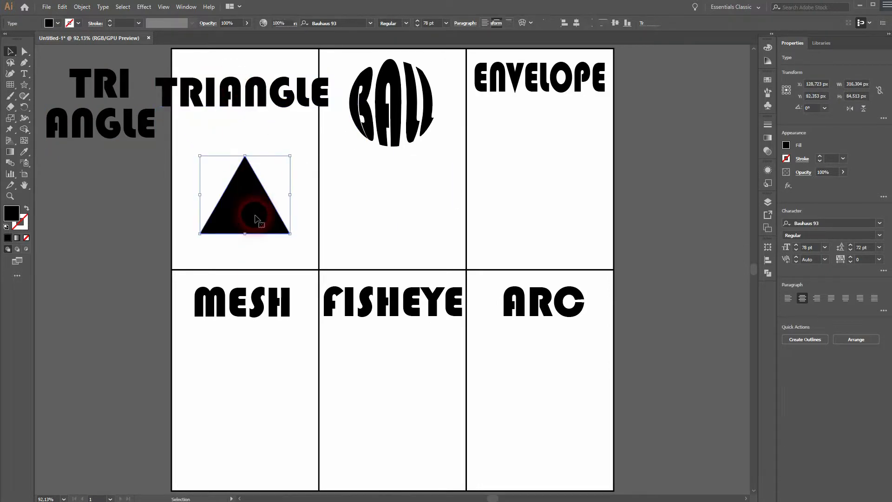
pyautogui.rightClick(256, 216)
pyautogui.moveTo(343, 361)
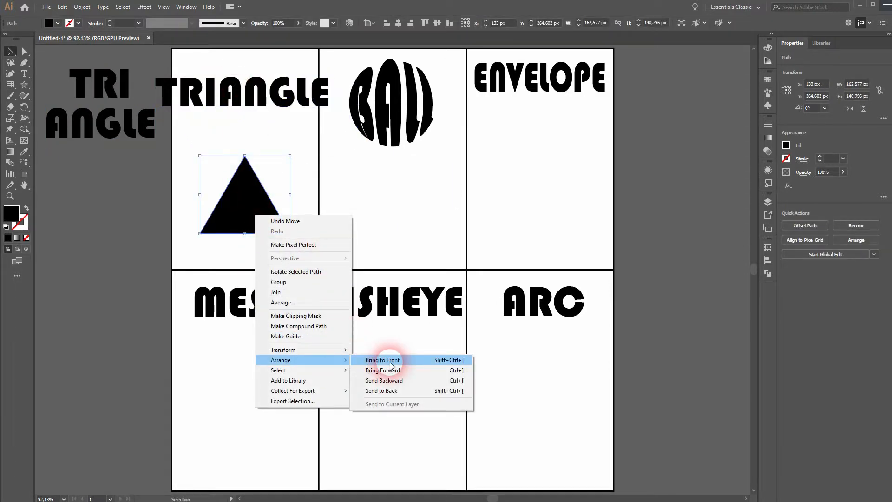
pyautogui.click(391, 362)
# - Warp the one-line TRIANGLE text into the triangle with Envelope Distort's Make with Top Object
pyautogui.keyDown('shift'); pyautogui.click(290, 89); pyautogui.keyUp('shift')
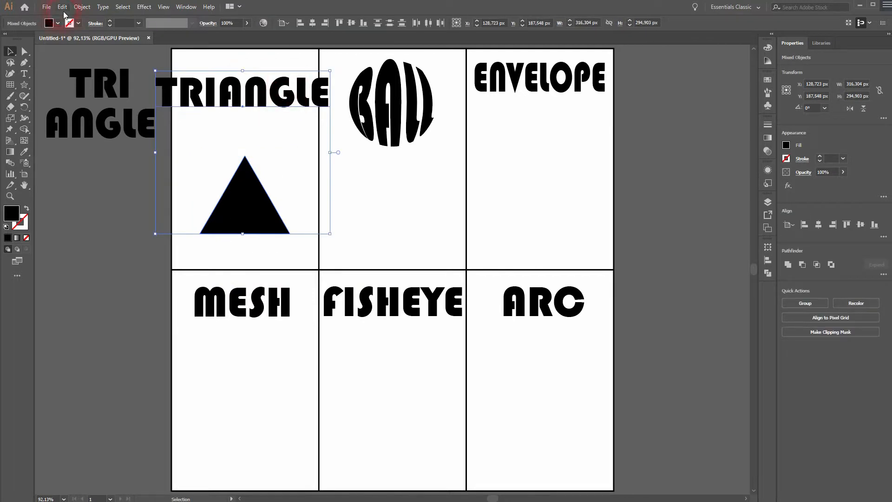
pyautogui.click(82, 8)
pyautogui.moveTo(172, 259)
pyautogui.click(265, 281)
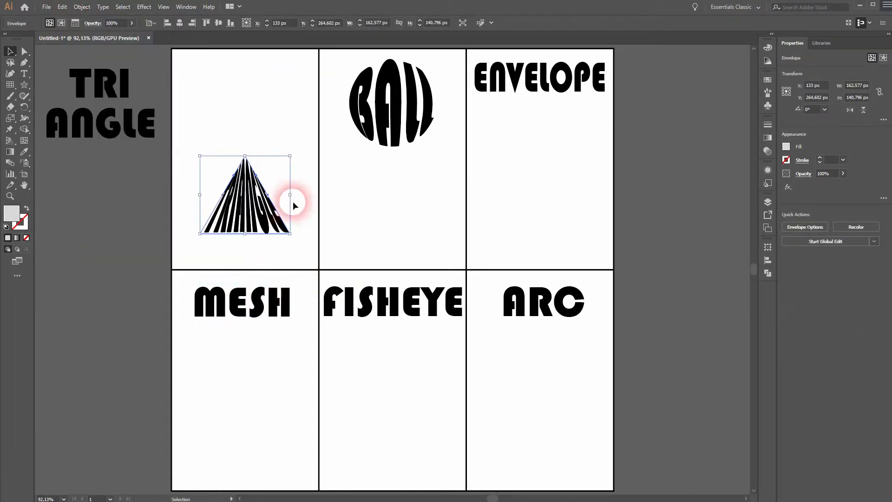
pyautogui.click(375, 214)
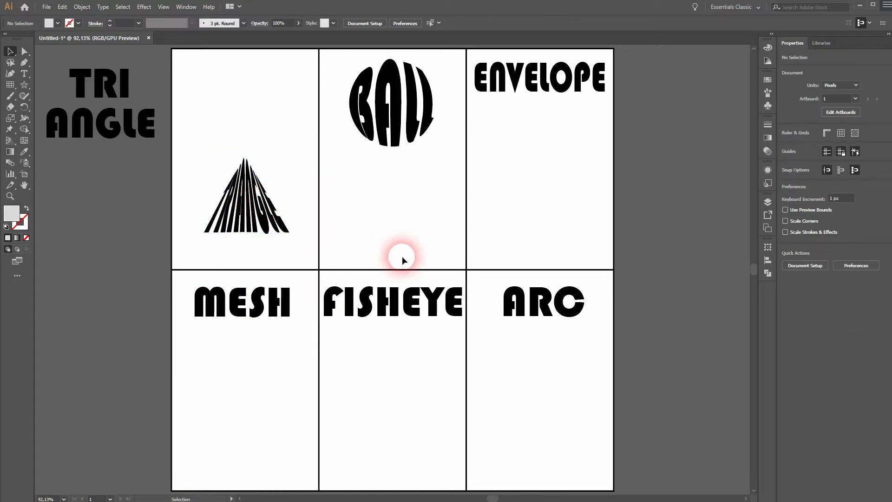
# - Warp the two-line TRI ANGLE text into a copy of the triangle and move it above the warped one-line TRIANGLE
pyautogui.hotkey('ctrl', 'z')
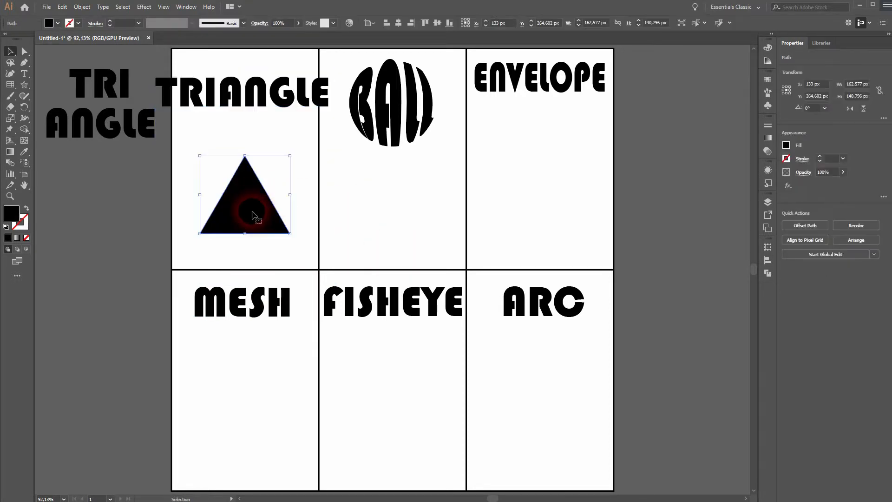
pyautogui.click(82, 7)
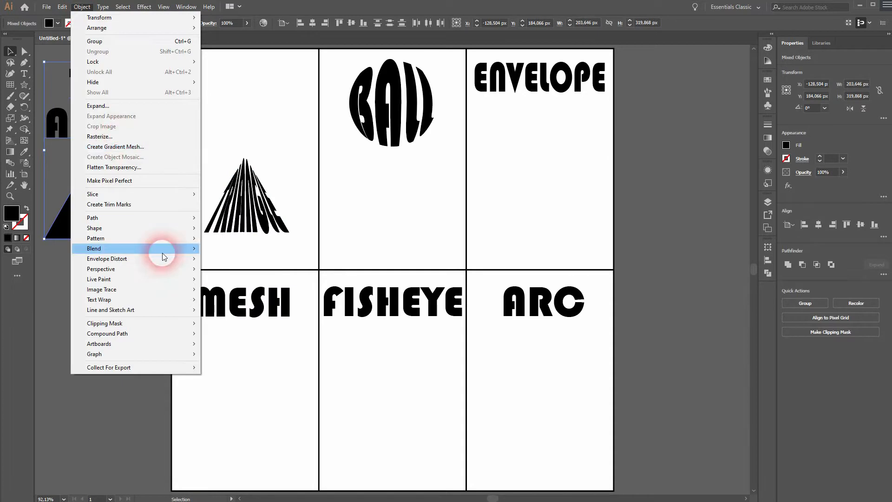
pyautogui.click(265, 281)
pyautogui.moveTo(91, 219); pyautogui.dragTo(250, 117)
pyautogui.click(400, 204)
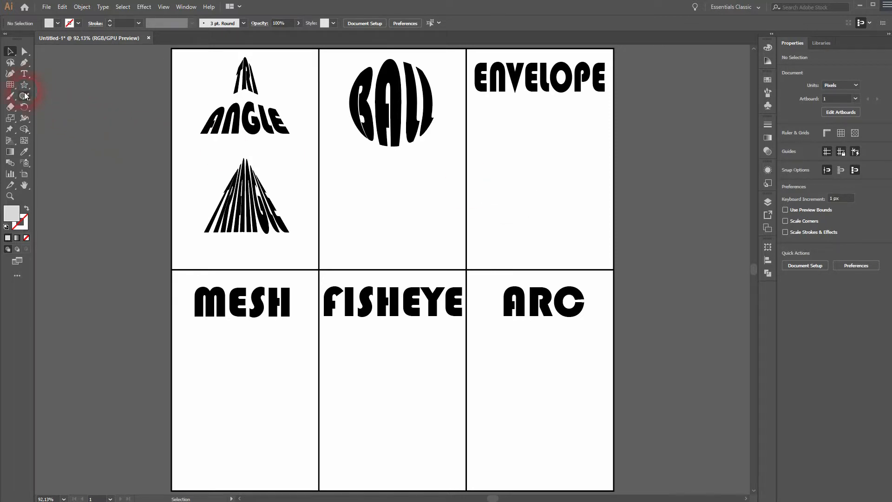
# - Draw a rectangle about 133 × 77 px below the ENVELOPE text and fill it with black
pyautogui.moveTo(24, 87); pyautogui.dragTo(66, 82)
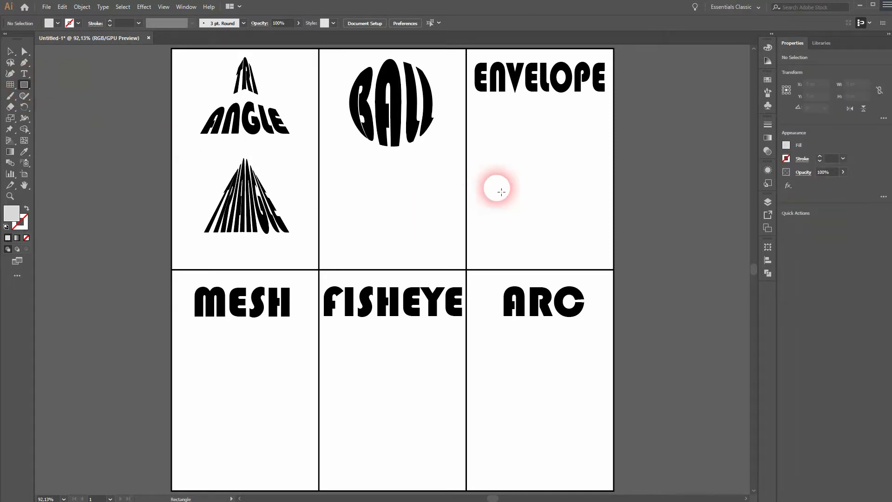
pyautogui.moveTo(484, 146); pyautogui.dragTo(561, 193)
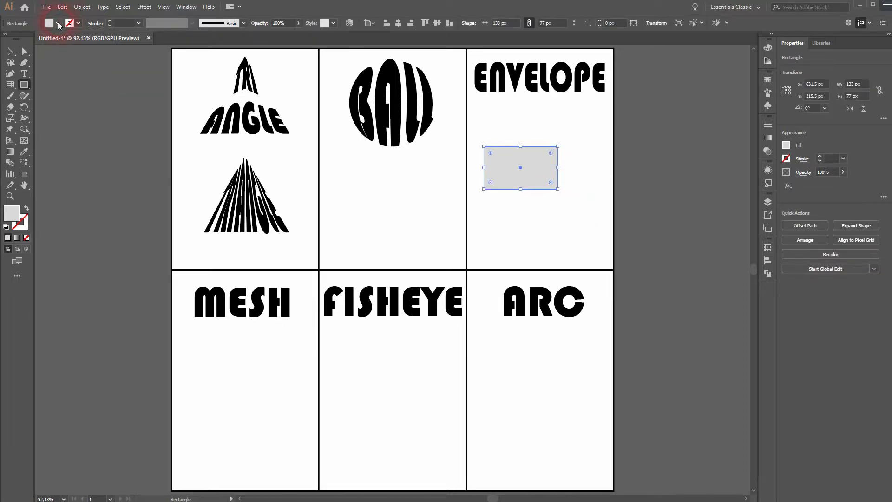
pyautogui.click(59, 23)
pyautogui.click(40, 53)
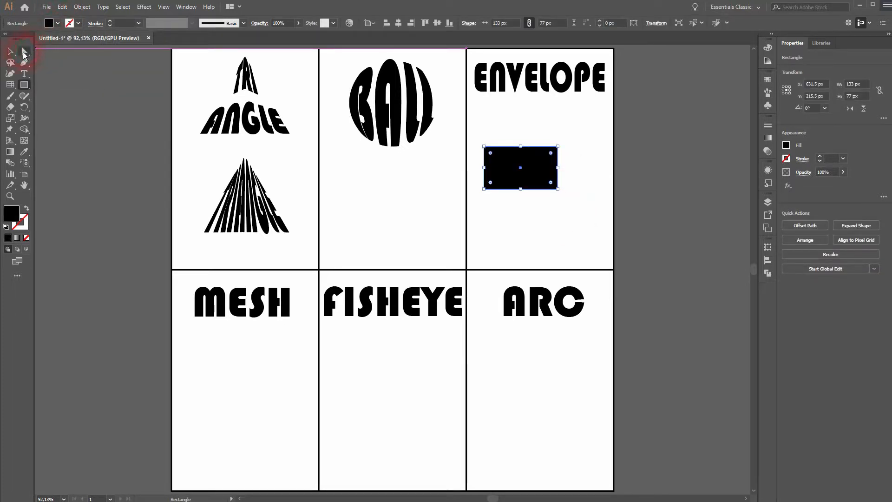
# - Lower the rectangle's upper-right corner to slant its top edge and place a copy of the shape just below it
pyautogui.click(24, 52)
pyautogui.moveTo(559, 149); pyautogui.dragTo(559, 161)
pyautogui.click(11, 49)
pyautogui.moveTo(528, 188); pyautogui.dragTo(533, 233)
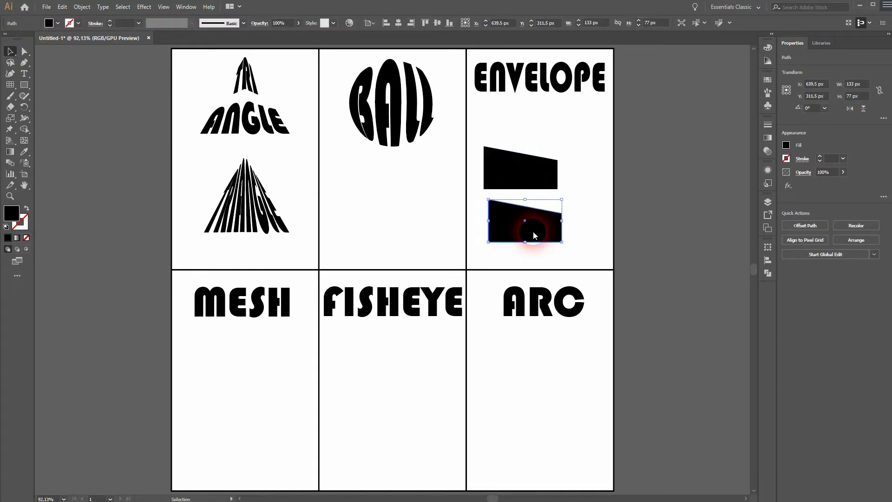
# - Reflect the lower slanted shape across the horizontal axis and move it flush against the underside of the upper shape
pyautogui.rightClick(534, 232)
pyautogui.moveTo(604, 366)
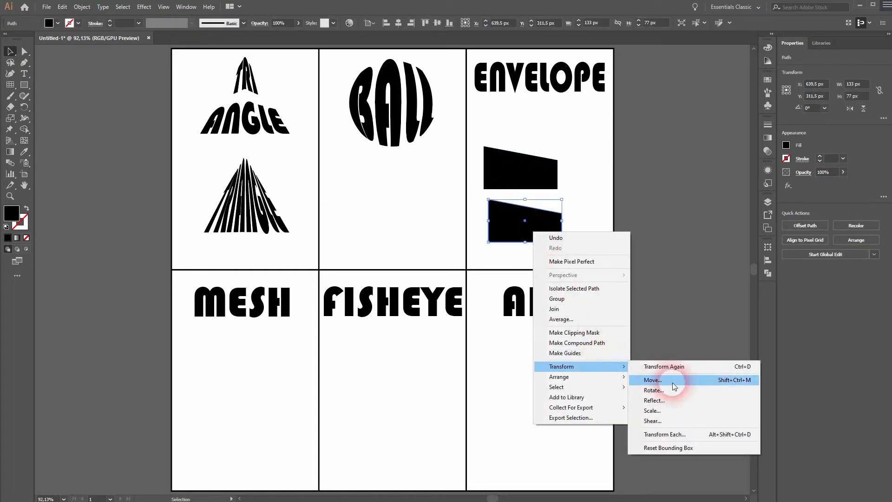
pyautogui.click(690, 400)
pyautogui.click(718, 220)
pyautogui.click(719, 220)
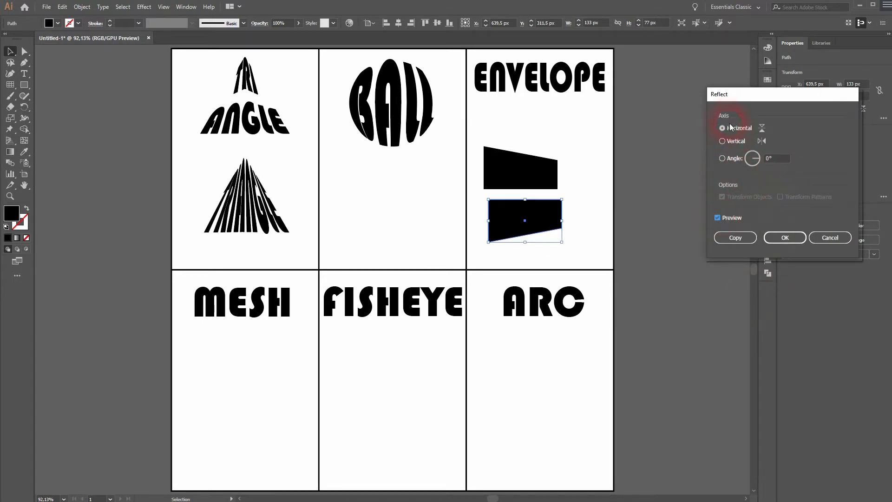
pyautogui.click(786, 238)
pyautogui.moveTo(541, 219); pyautogui.dragTo(536, 206)
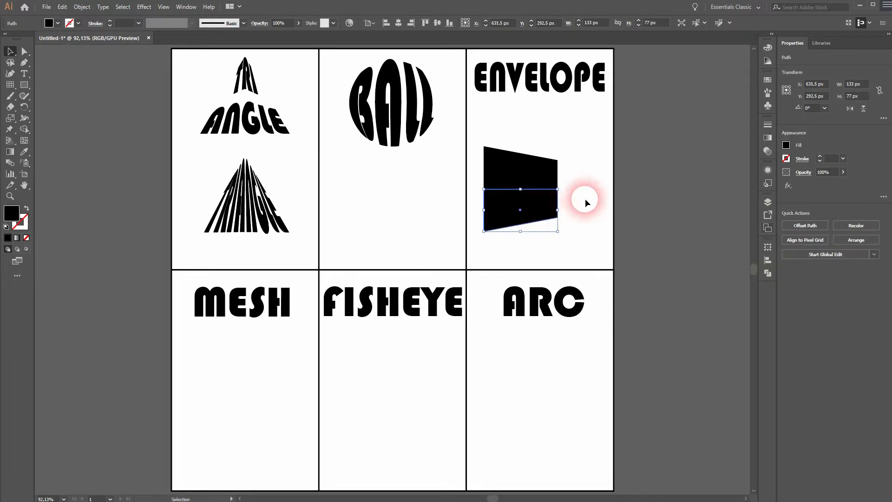
pyautogui.click(597, 184)
# - Copy the two stacked shapes, rotate the copy 180° and join it to their short side to form a bow-tie outline
pyautogui.moveTo(518, 137); pyautogui.dragTo(553, 220)
pyautogui.moveTo(534, 179); pyautogui.dragTo(653, 182)
pyautogui.moveTo(682, 147); pyautogui.dragTo(562, 229)
pyautogui.moveTo(623, 179); pyautogui.dragTo(583, 173)
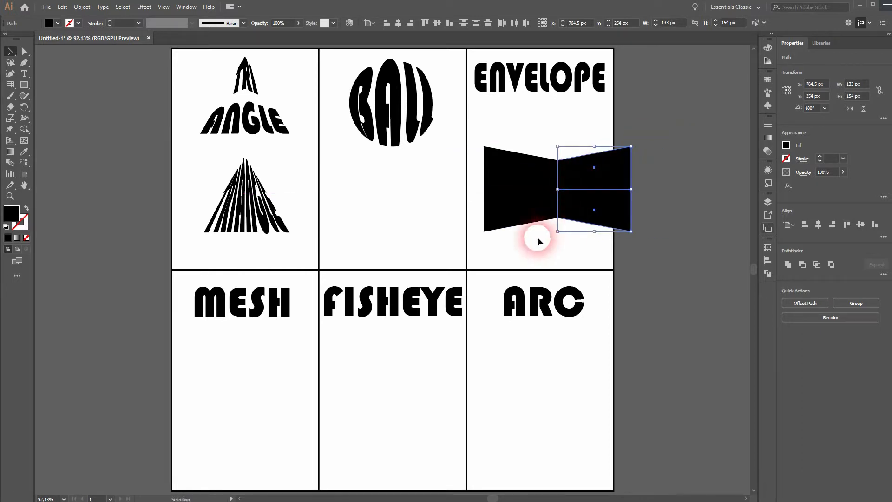
# - Select the four slanted shapes and merge them into a single bow-tie shape with the Shape Builder tool
pyautogui.hotkey('ctrl', 'a')
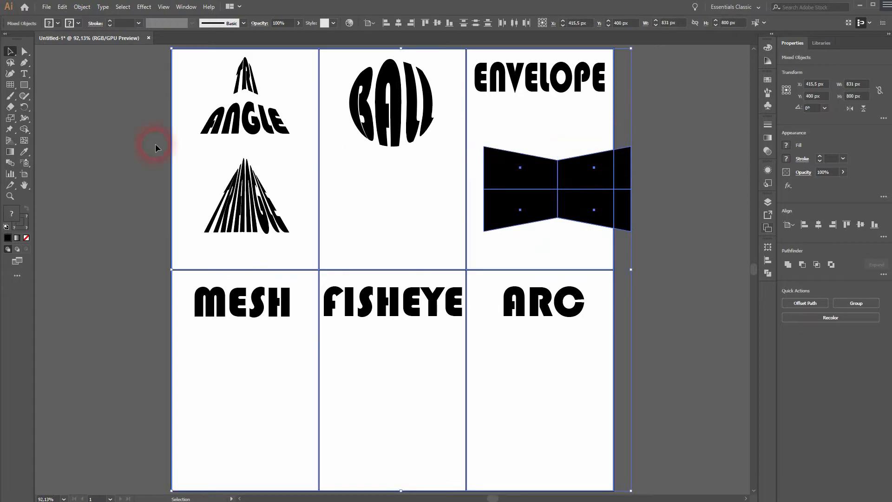
pyautogui.click(665, 222)
pyautogui.moveTo(499, 250); pyautogui.dragTo(587, 138)
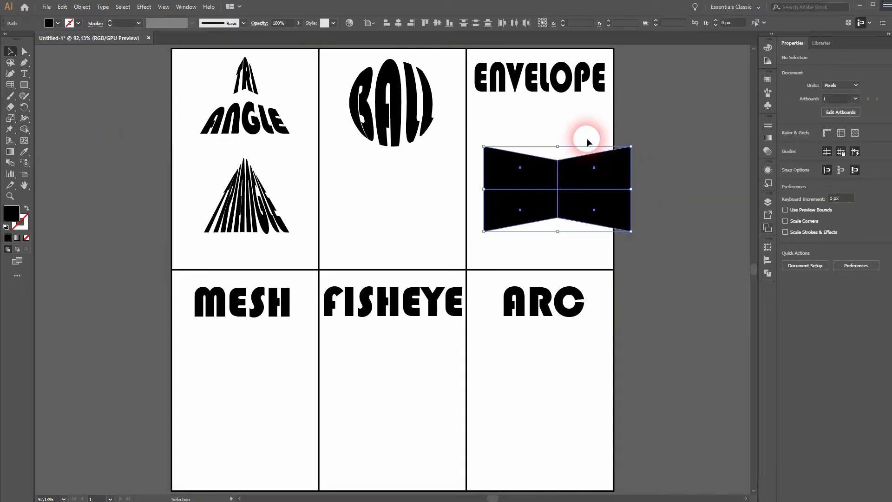
pyautogui.click(31, 134)
pyautogui.moveTo(481, 180)
pyautogui.mouseDown()
pyautogui.moveTo(582, 178)
pyautogui.moveTo(539, 195)
pyautogui.moveTo(582, 205)
pyautogui.mouseUp()
pyautogui.click(59, 92)
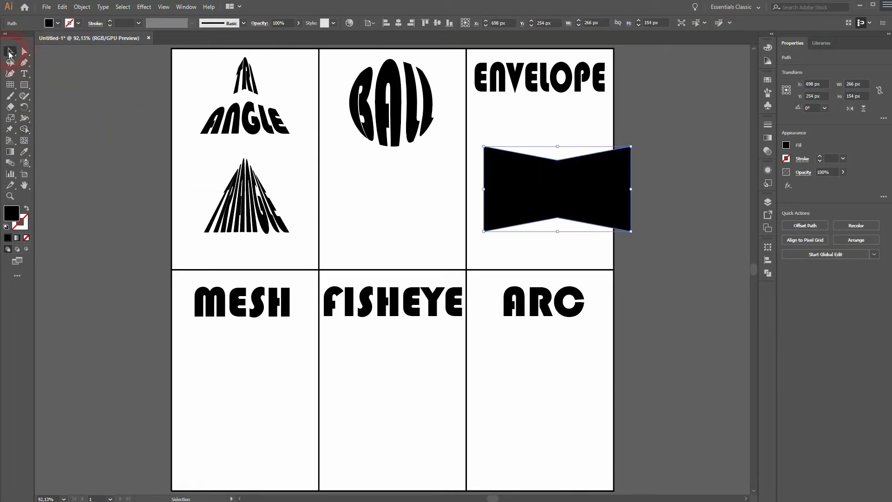
# - Bring the bow-tie shape to the front and warp the ENVELOPE text into it with Envelope Distort's Make with Top Object
pyautogui.rightClick(560, 196)
pyautogui.moveTo(628, 340)
pyautogui.click(684, 343)
pyautogui.keyDown('shift'); pyautogui.click(578, 74); pyautogui.keyUp('shift')
pyautogui.click(123, 86)
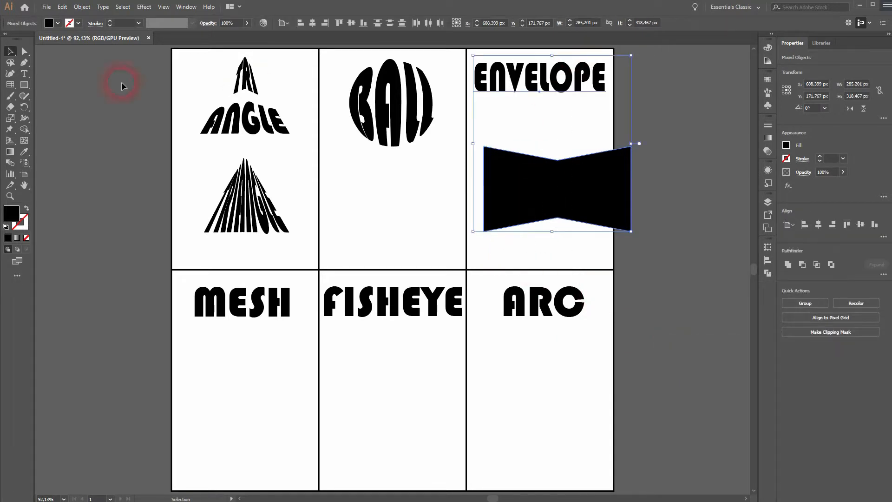
pyautogui.click(79, 7)
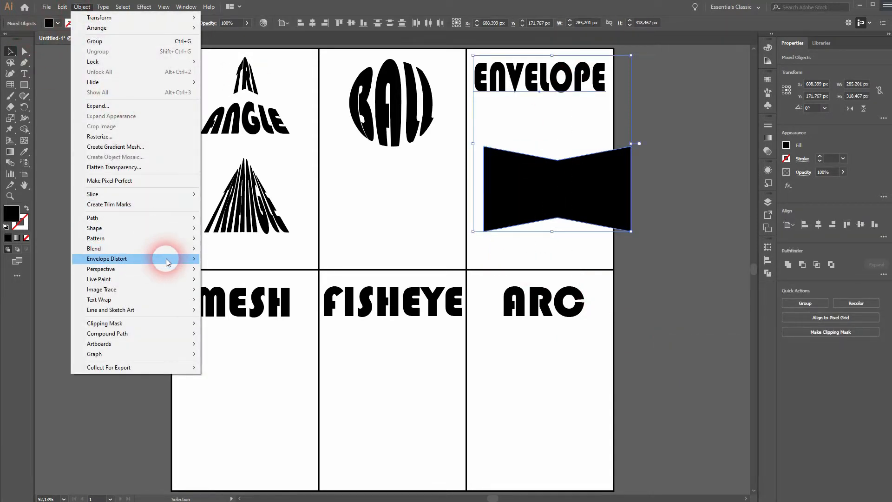
pyautogui.moveTo(168, 259)
pyautogui.click(261, 279)
# - Scale the warped ENVELOPE down to about 210 × 122 px and move it to the middle of its cell
pyautogui.moveTo(600, 185); pyautogui.dragTo(604, 139)
pyautogui.moveTo(546, 144); pyautogui.dragTo(541, 165)
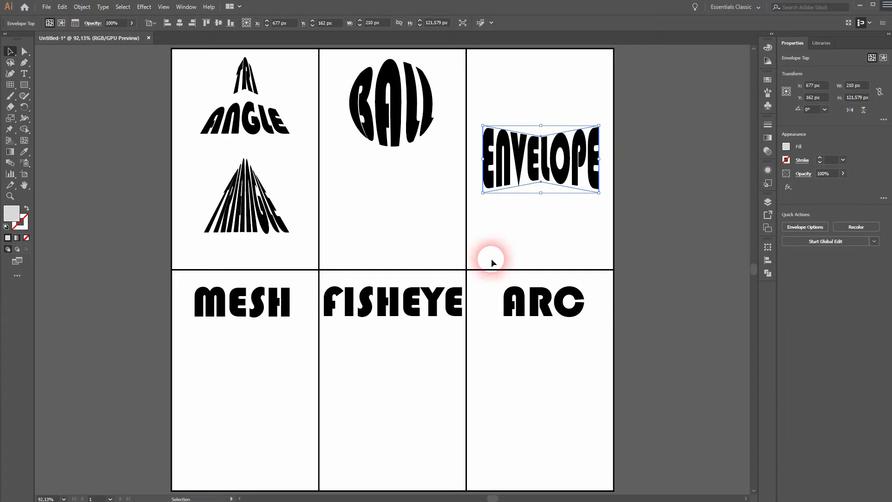
pyautogui.click(213, 408)
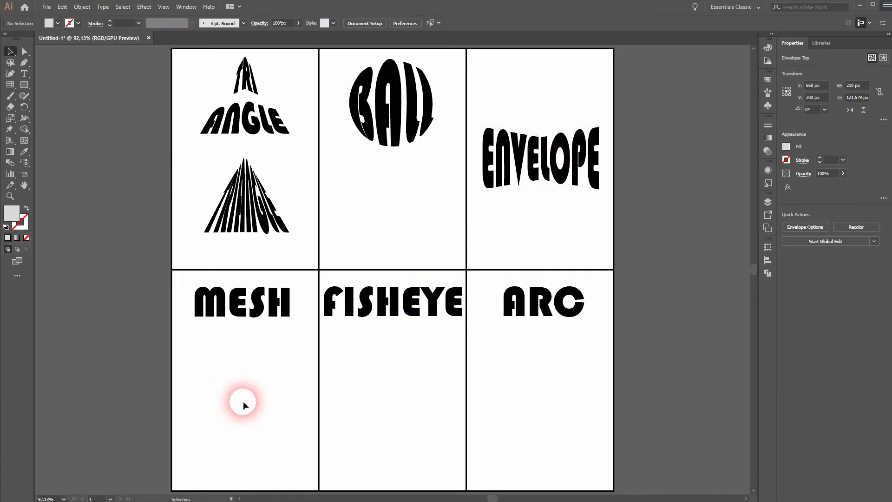
# - Place a copy of the MESH text below the original and apply Envelope Distort's Make with Mesh with 4 rows and 4 columns
pyautogui.click(242, 316)
pyautogui.moveTo(234, 314); pyautogui.dragTo(262, 390)
pyautogui.click(82, 7)
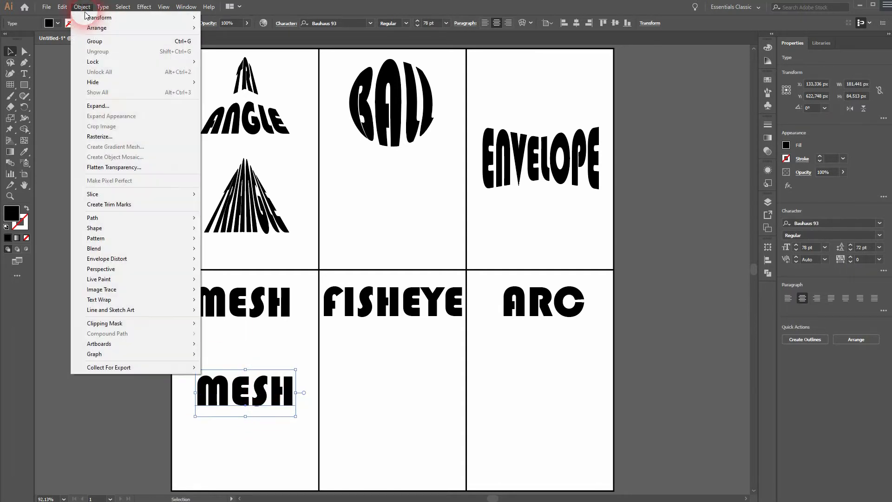
pyautogui.moveTo(183, 263)
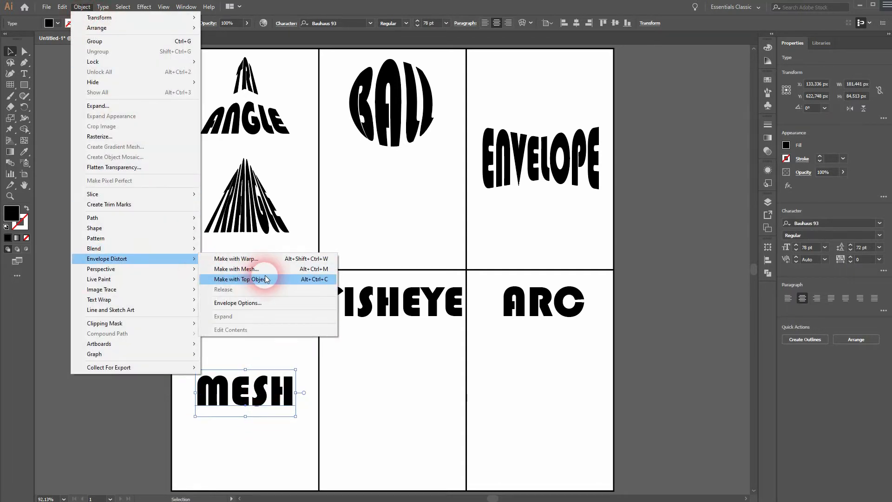
pyautogui.click(246, 270)
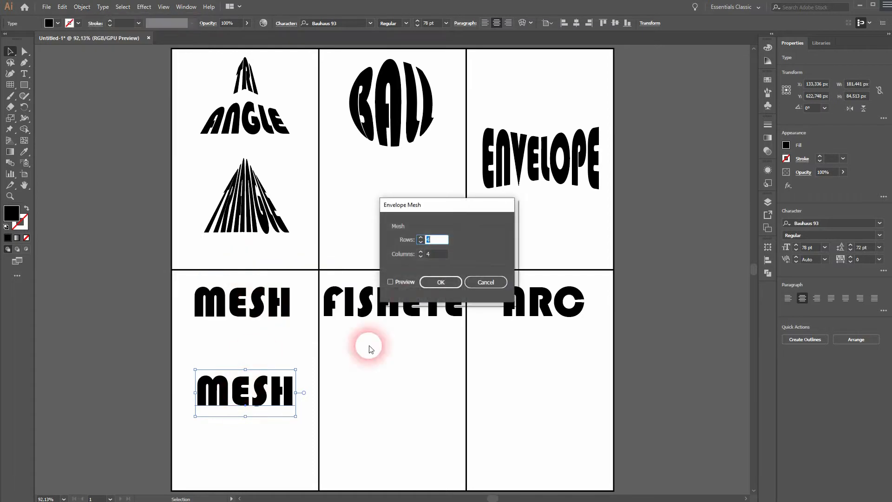
pyautogui.click(391, 282)
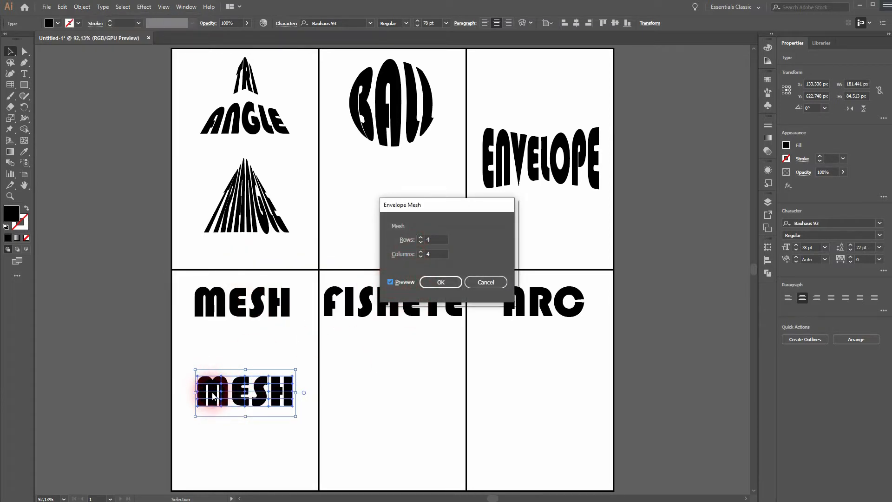
pyautogui.click(421, 237)
pyautogui.click(421, 238)
pyautogui.click(420, 238)
pyautogui.click(420, 242)
pyautogui.click(421, 243)
pyautogui.click(420, 242)
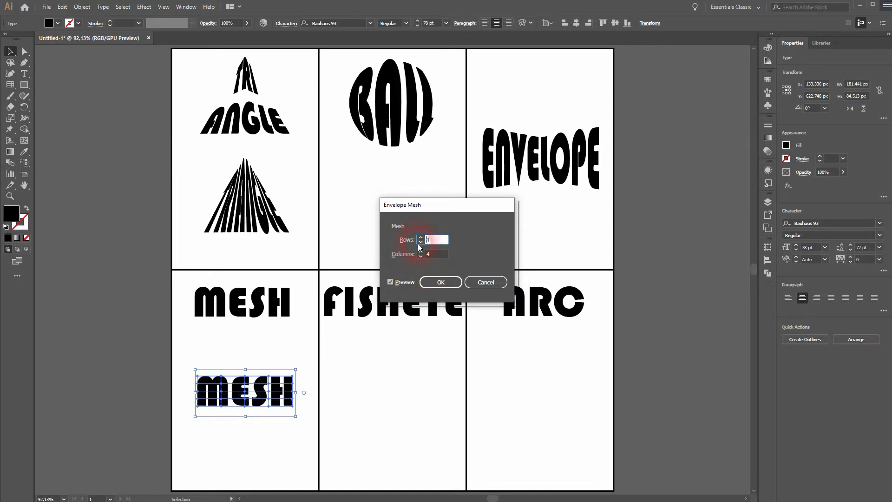
pyautogui.click(442, 283)
# - Pull the upper-left and upper-right corner mesh points of the MESH copy upward so its outer letters stretch
pyautogui.scroll(5, 235, 419)
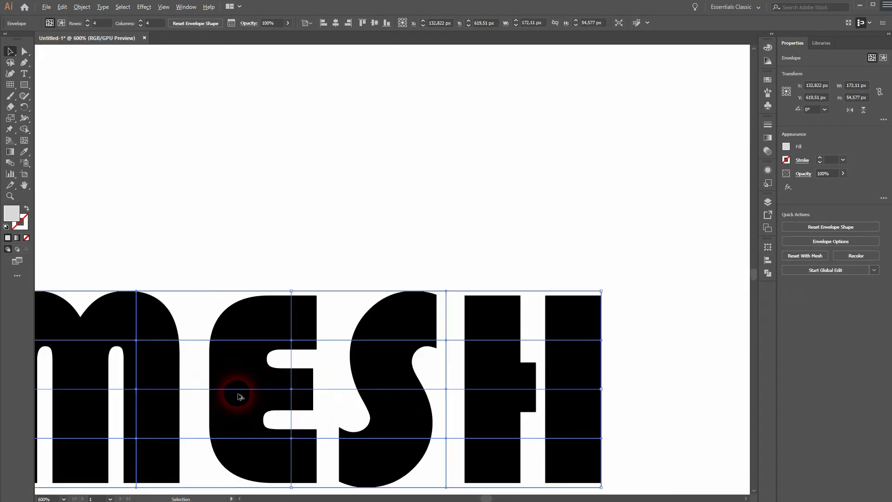
pyautogui.scroll(-2, 244, 401)
pyautogui.moveTo(238, 323); pyautogui.dragTo(305, 241)
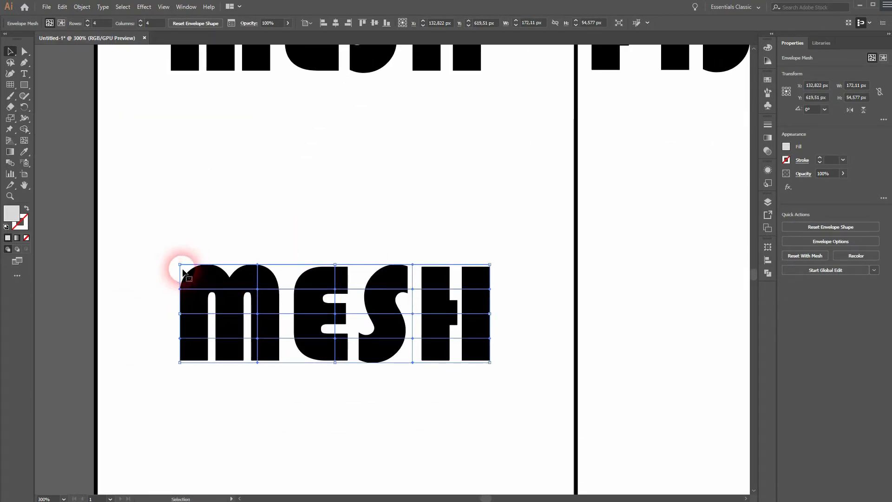
pyautogui.moveTo(180, 264)
pyautogui.mouseDown()
pyautogui.moveTo(216, 284)
pyautogui.moveTo(159, 259)
pyautogui.moveTo(185, 272)
pyautogui.moveTo(168, 257)
pyautogui.moveTo(179, 264)
pyautogui.mouseUp()
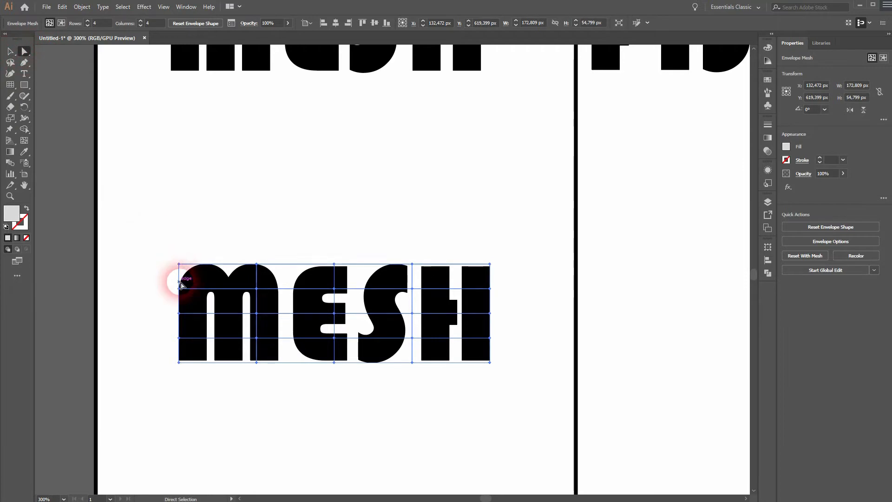
pyautogui.moveTo(179, 264); pyautogui.dragTo(179, 208)
pyautogui.moveTo(491, 265); pyautogui.dragTo(501, 211)
# - Raise the mesh's bottom-centre point, lower the points beside it and the lower-right corner, and lower the top-centre point slightly
pyautogui.moveTo(335, 363); pyautogui.dragTo(315, 333)
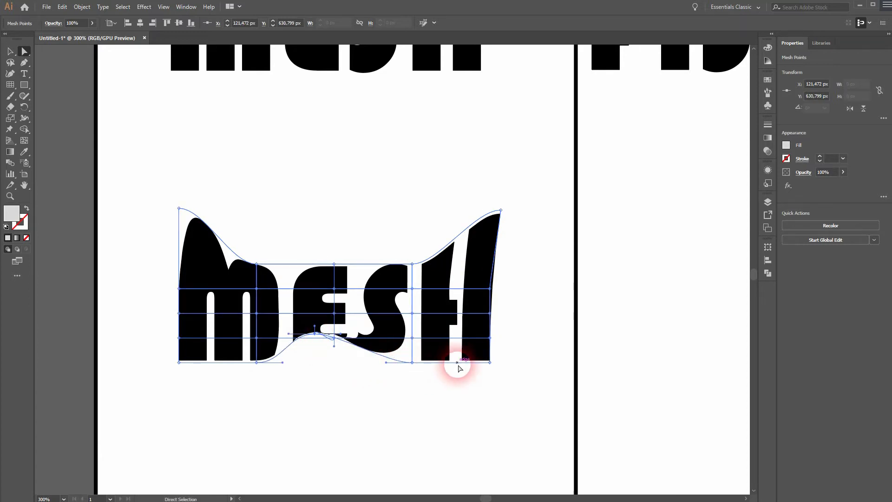
pyautogui.moveTo(413, 362); pyautogui.dragTo(437, 382)
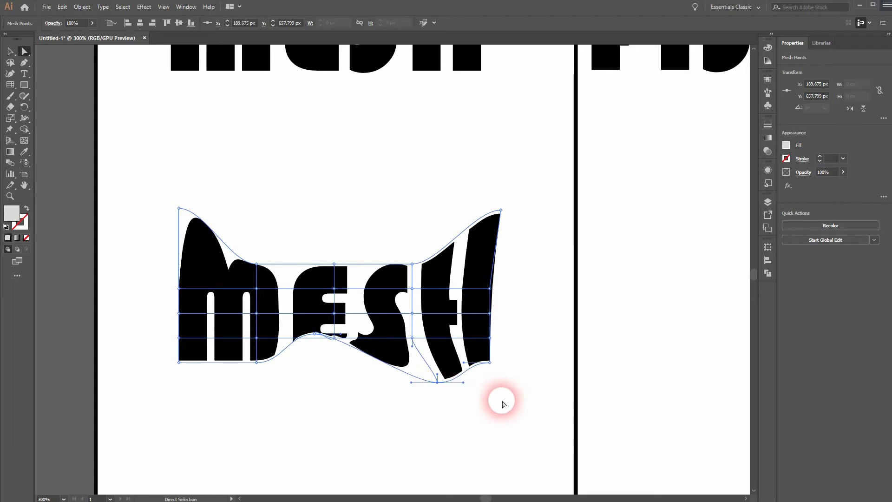
pyautogui.moveTo(336, 266); pyautogui.dragTo(341, 279)
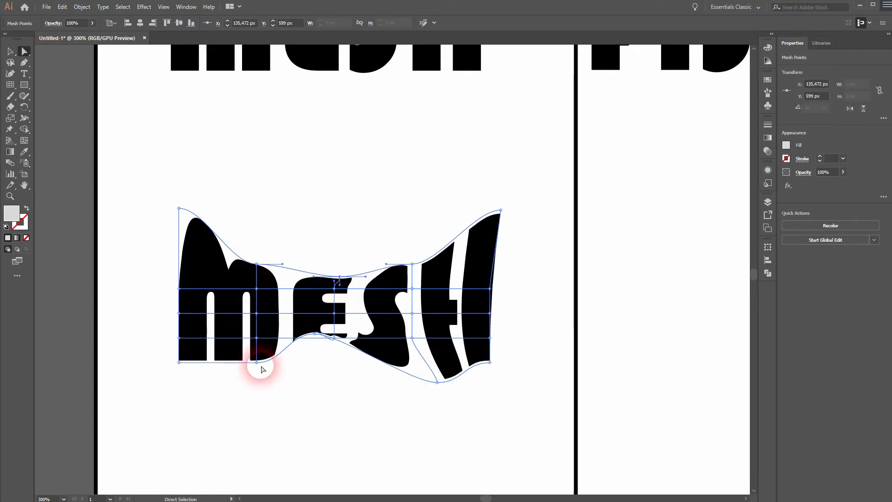
pyautogui.moveTo(257, 363); pyautogui.dragTo(238, 382)
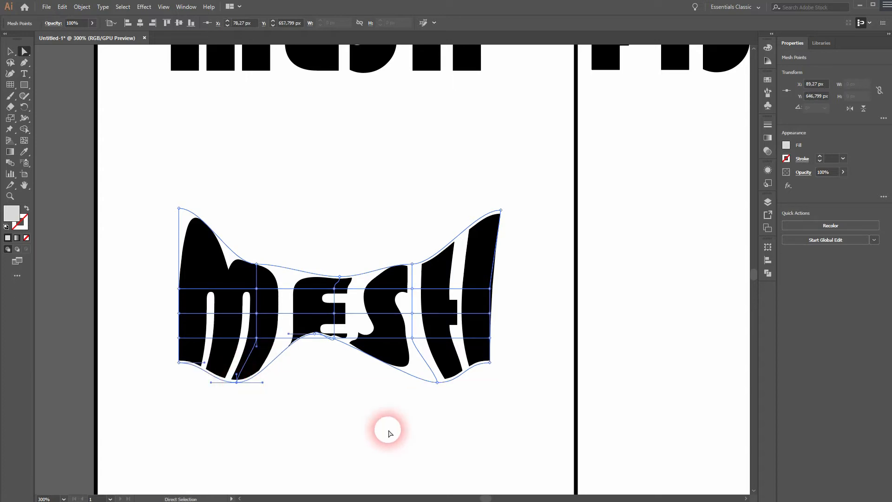
pyautogui.moveTo(492, 368); pyautogui.dragTo(466, 430)
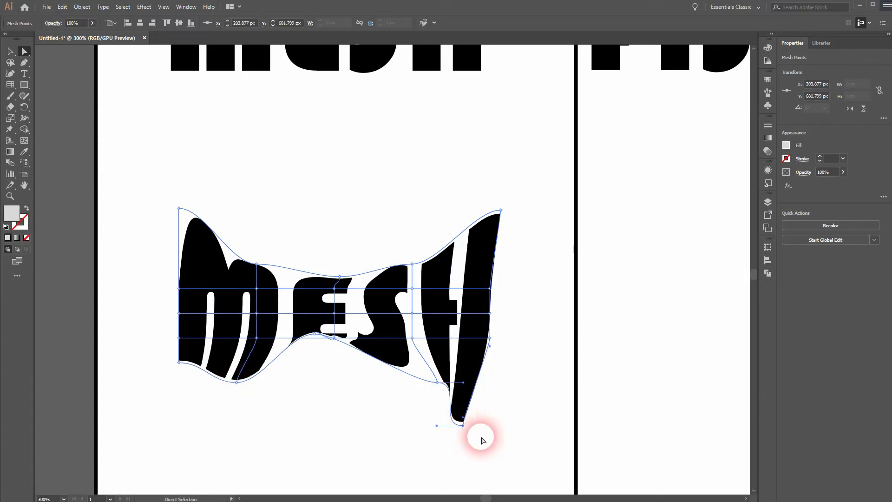
pyautogui.click(555, 401)
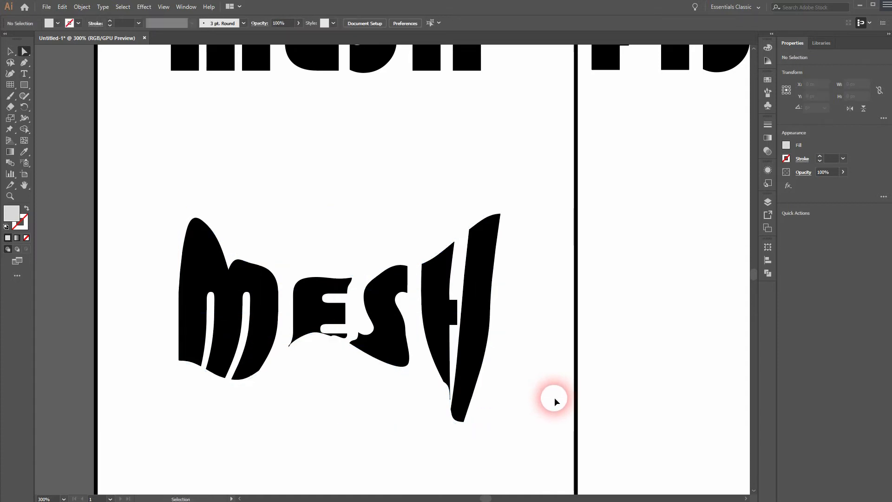
pyautogui.hotkey('ctrl', '0')
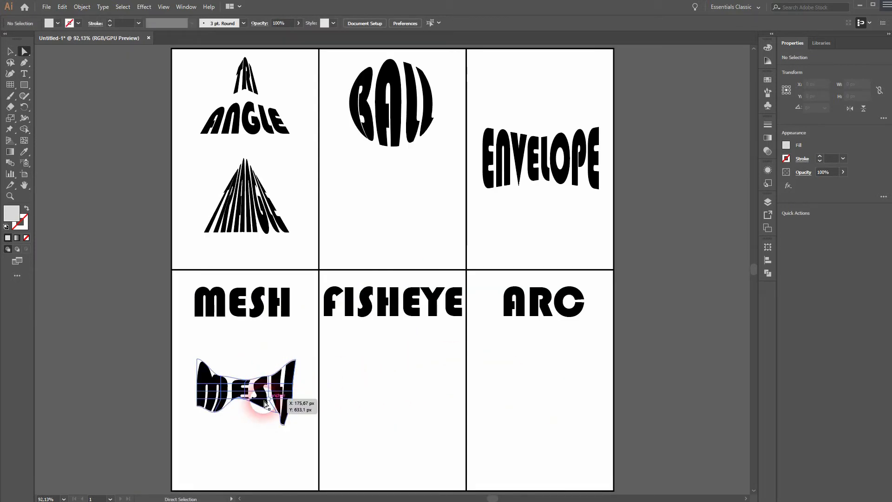
# - Place a copy of the FISHEYE text below the original and apply Make with Warp in the FishEye style at 50% bend
pyautogui.click(393, 312)
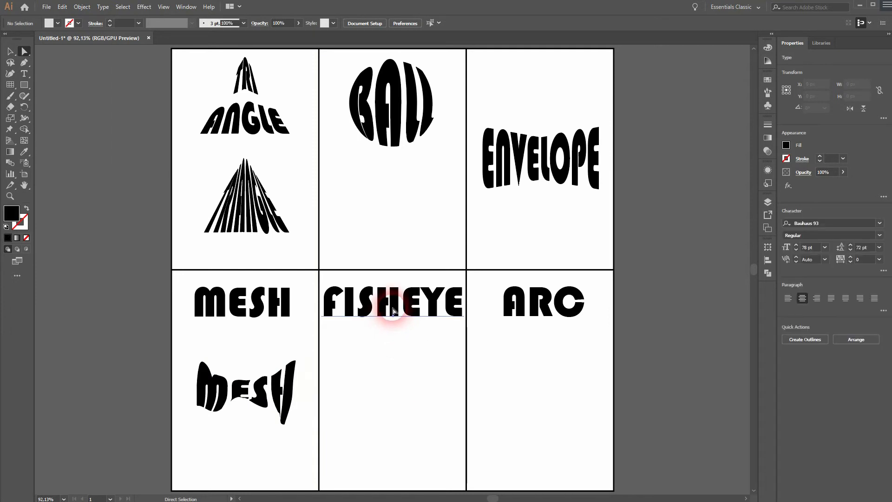
pyautogui.moveTo(392, 312); pyautogui.dragTo(393, 392)
pyautogui.click(82, 7)
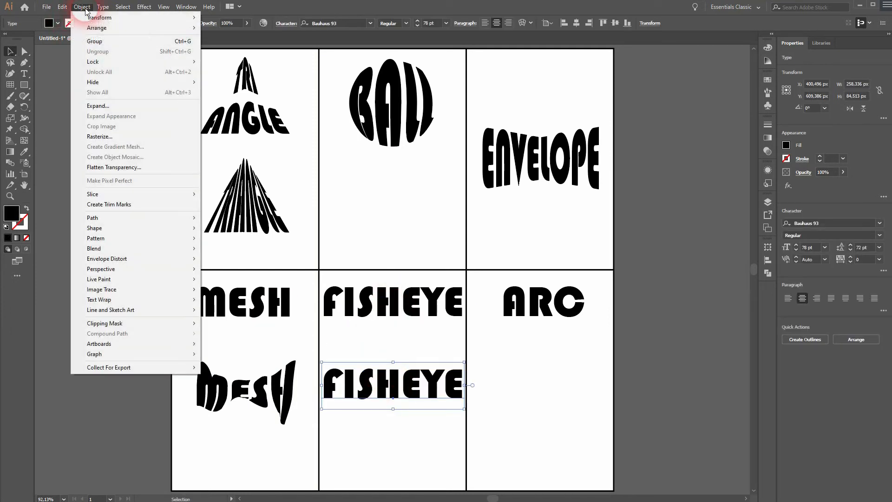
pyautogui.moveTo(181, 261)
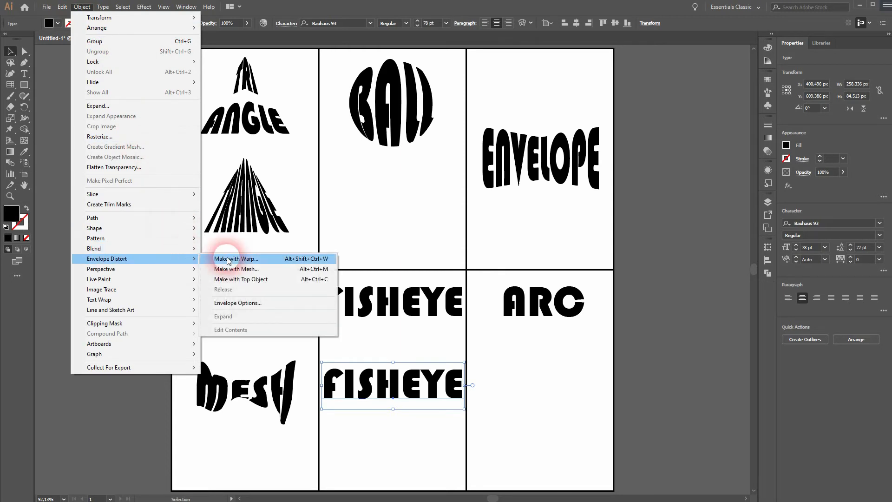
pyautogui.click(265, 261)
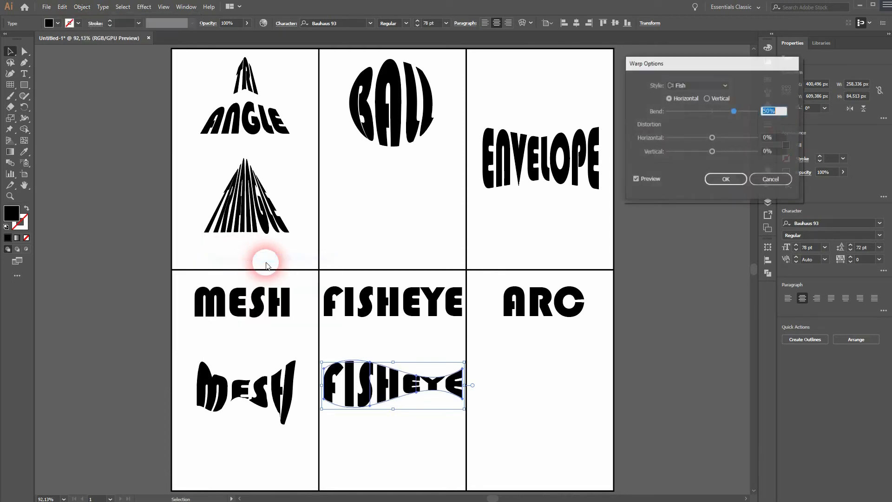
pyautogui.click(726, 89)
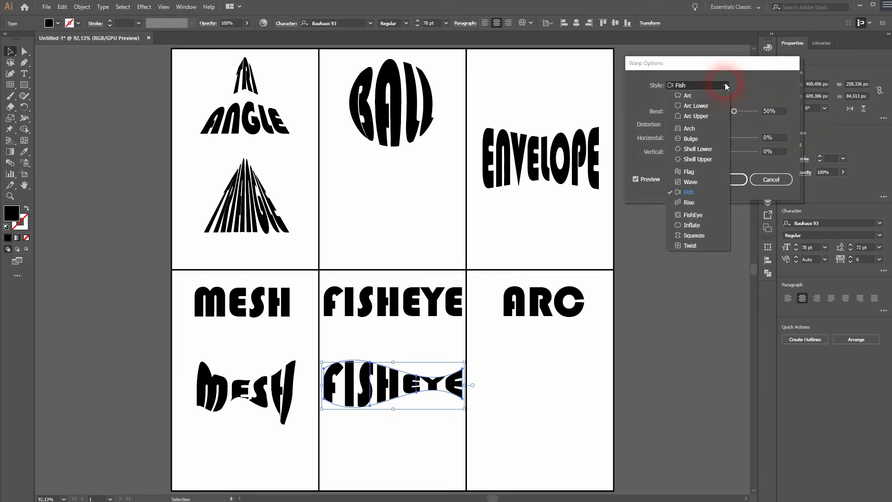
pyautogui.click(700, 216)
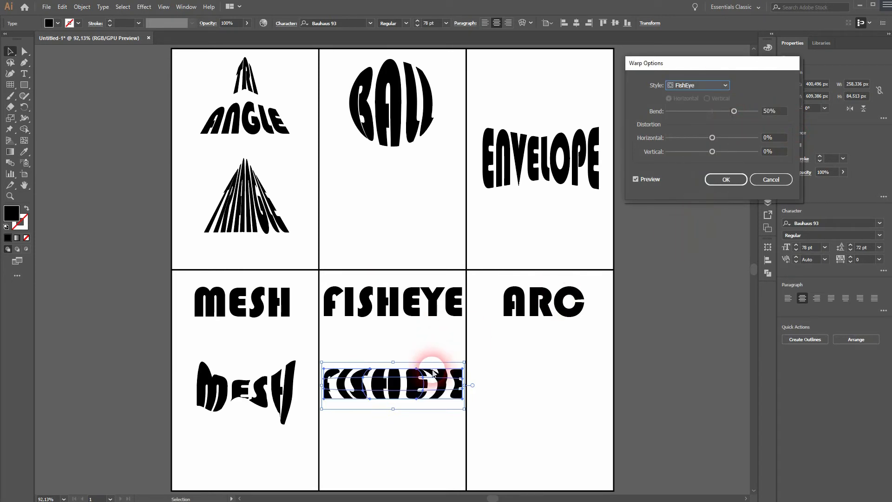
pyautogui.click(636, 180)
pyautogui.click(726, 179)
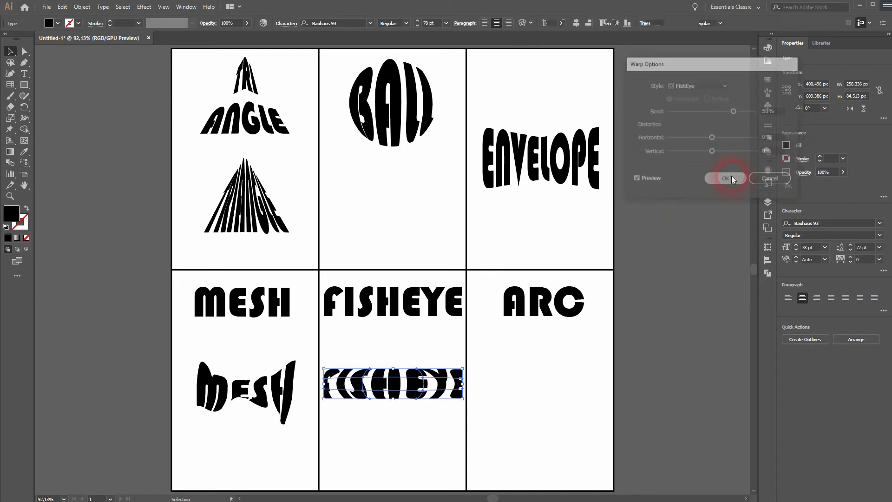
pyautogui.click(437, 380)
pyautogui.click(497, 346)
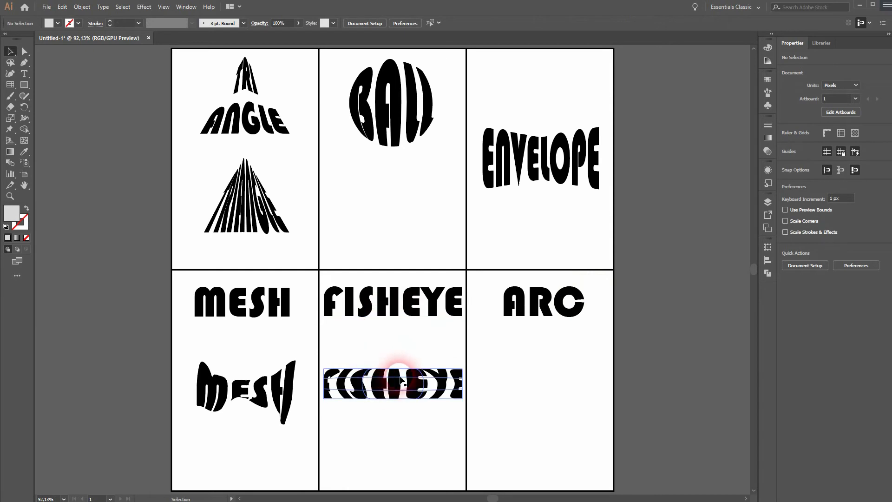
# - Copy the ARC text below the original and warp it with the horizontal Arc style: bend 53%, horizontal distortion 30%, vertical distortion 4%
pyautogui.moveTo(564, 296); pyautogui.dragTo(558, 378)
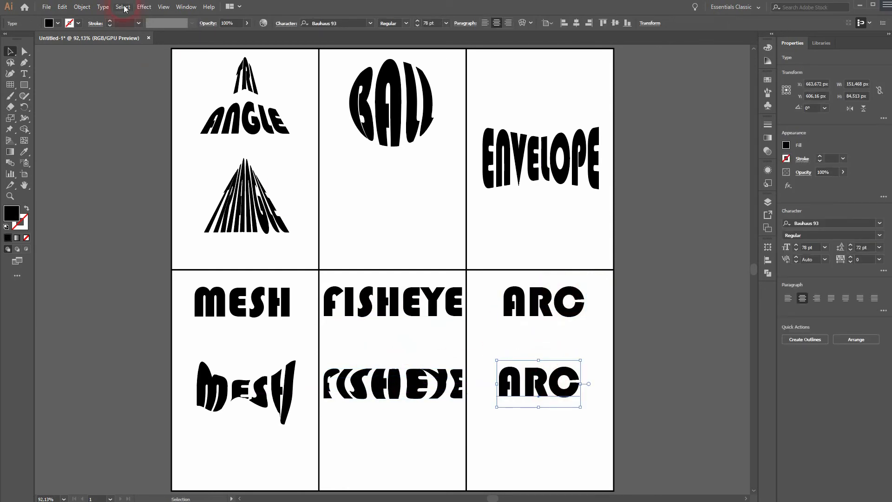
pyautogui.click(81, 7)
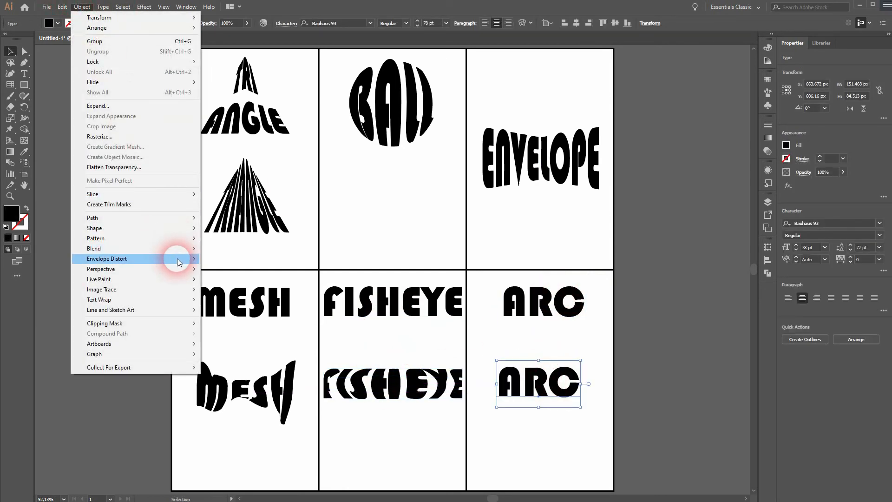
pyautogui.moveTo(176, 259)
pyautogui.click(258, 259)
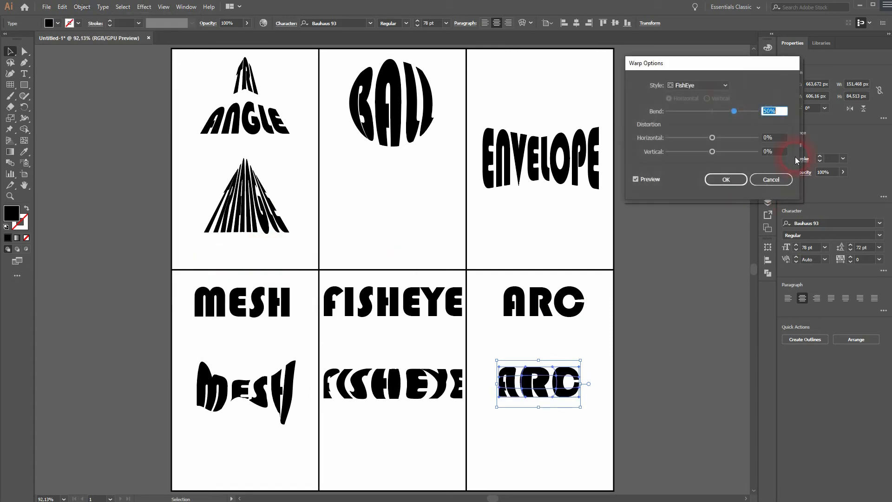
pyautogui.click(726, 85)
pyautogui.click(711, 97)
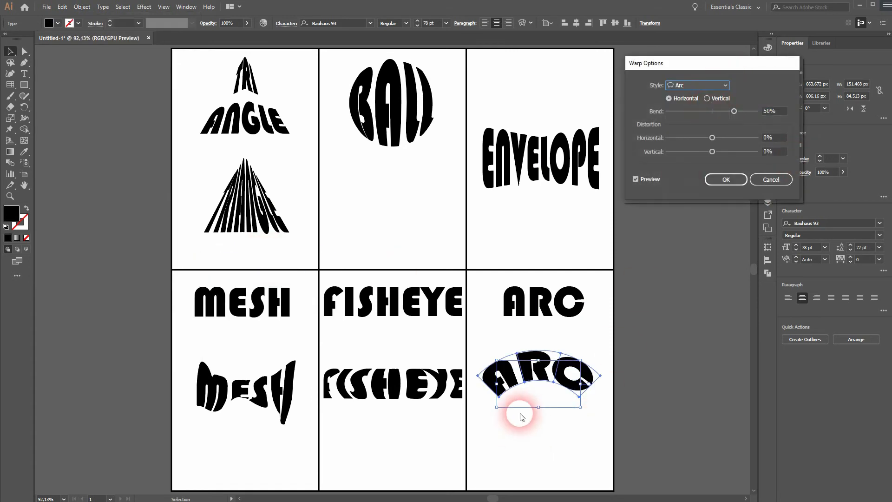
pyautogui.moveTo(733, 111); pyautogui.dragTo(716, 153)
pyautogui.click(726, 179)
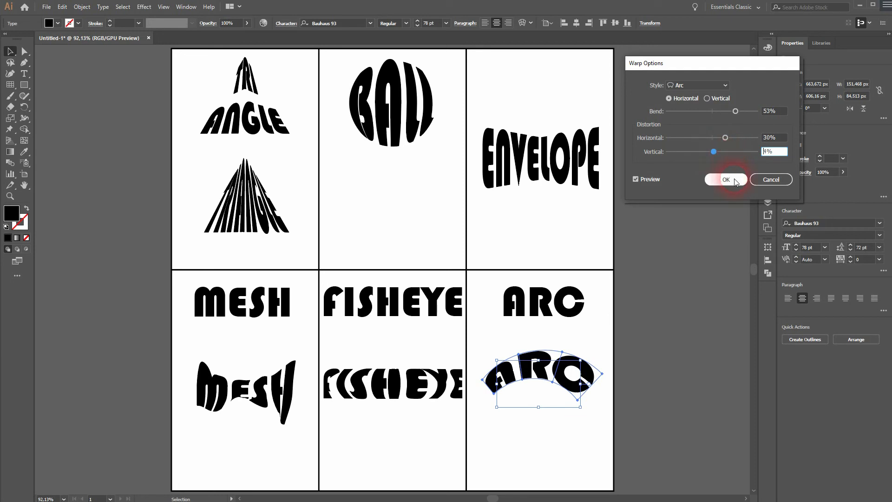
pyautogui.click(667, 375)
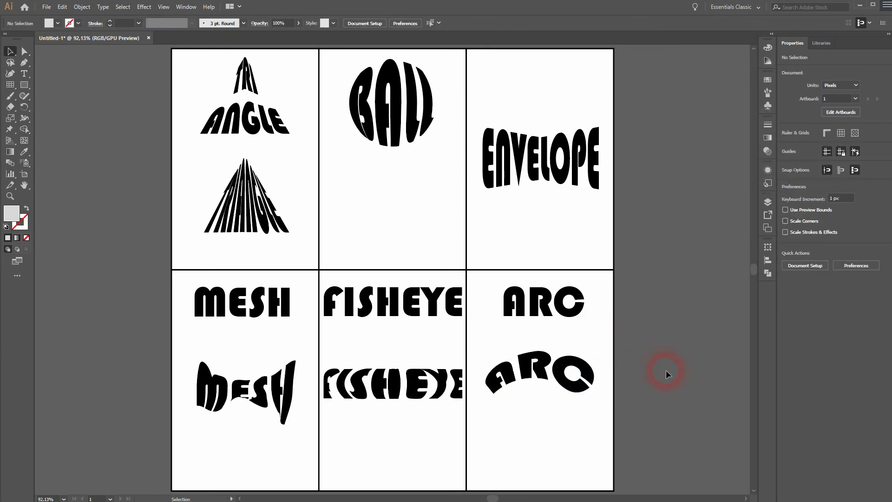